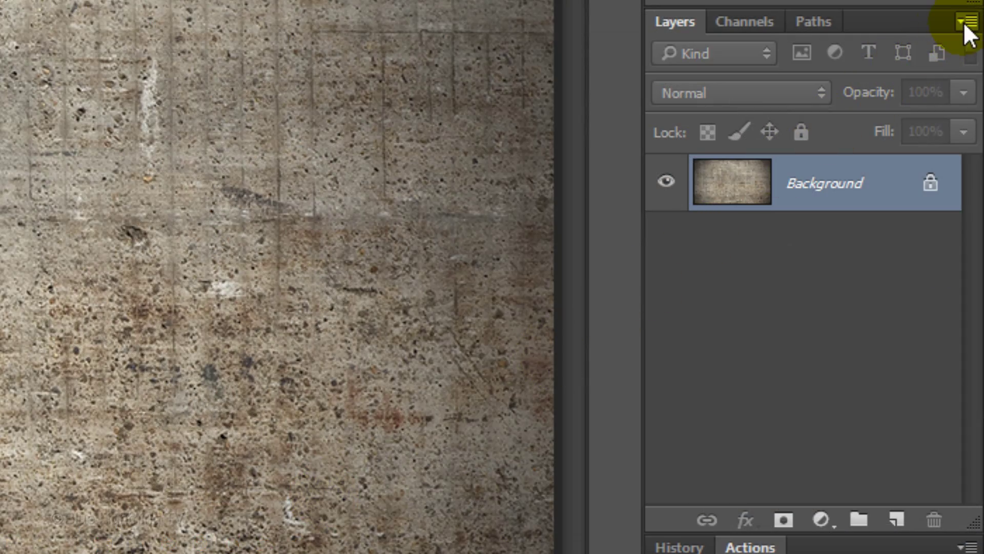
Convert the concrete background layer into a smart object, making it Layer 0
click(963, 23)
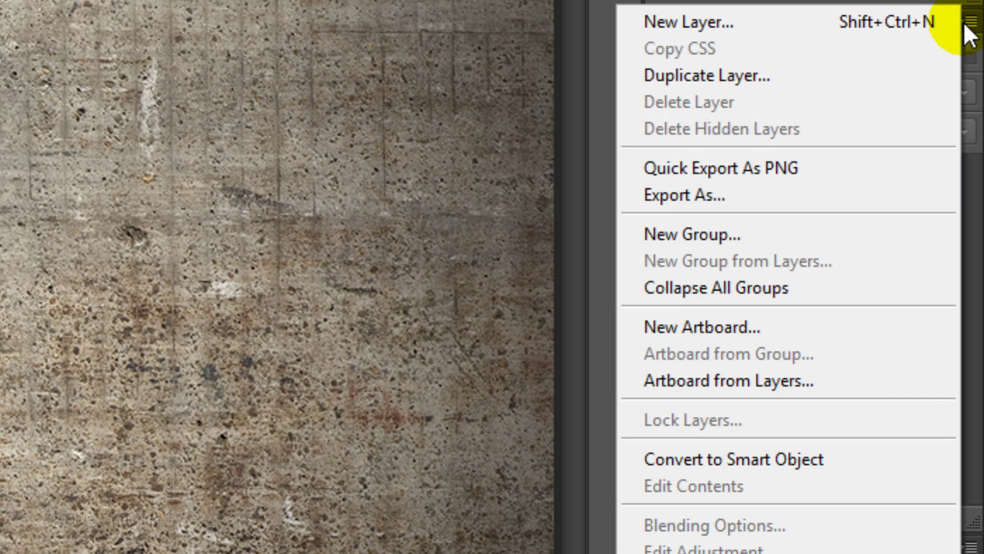
click(836, 451)
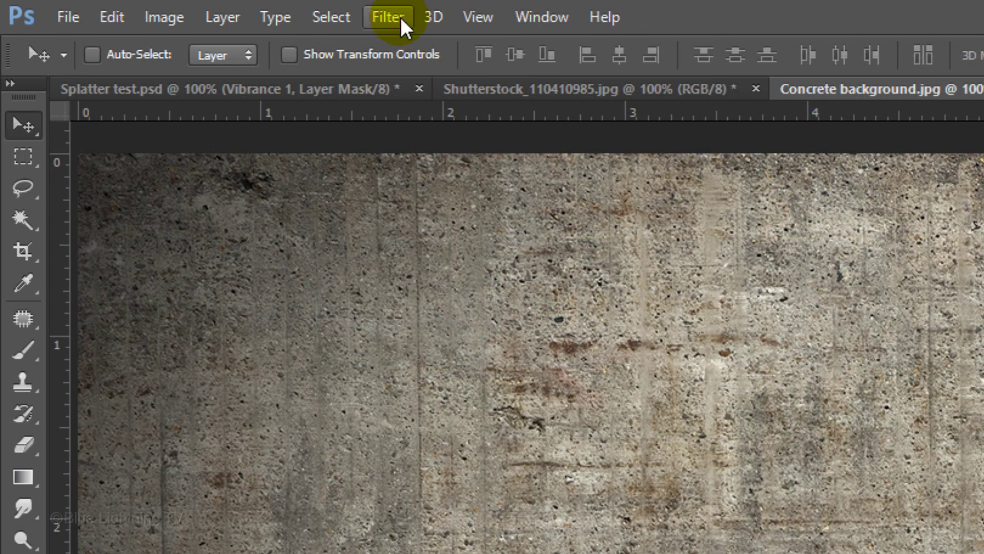
Apply a Radial Blur smart filter to Layer 0 with Amount 10, Zoom method, Best quality
click(390, 18)
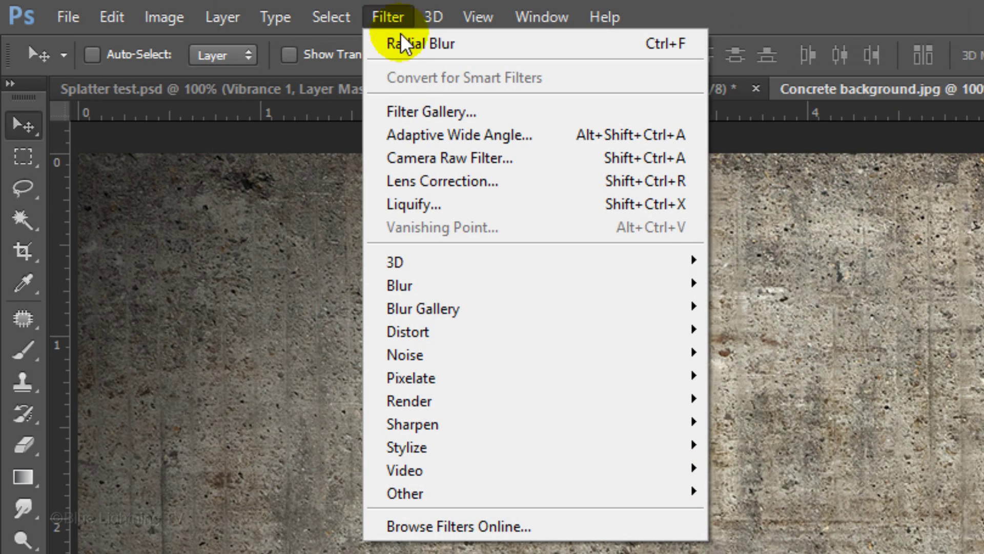
mouse_move(420, 287)
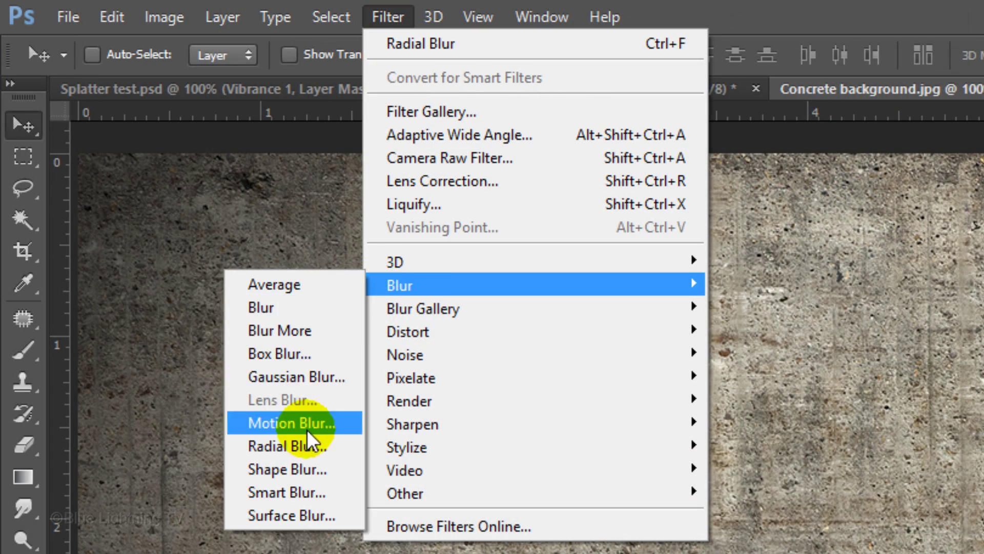
click(310, 447)
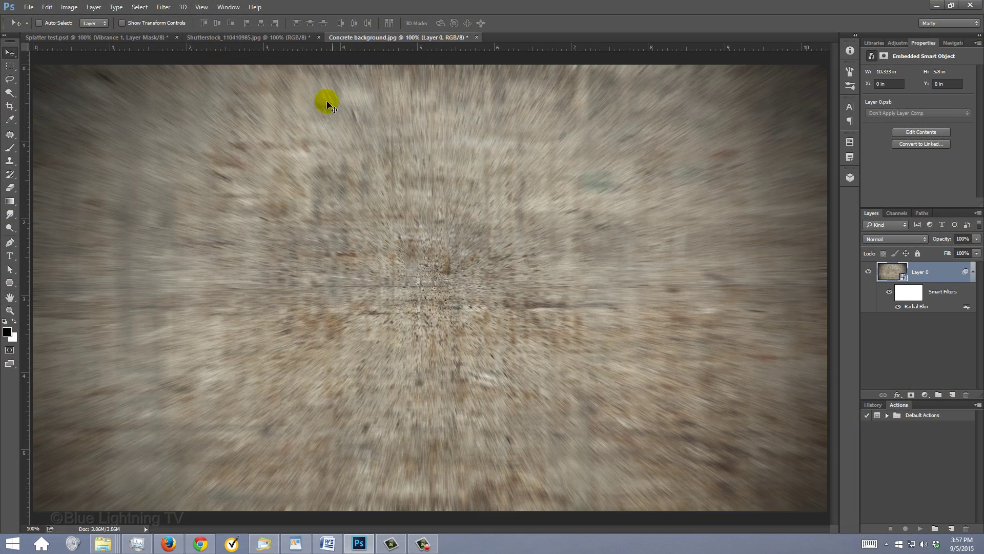
In the Shutterstock_110410985.jpg guitarist photo, switch to the Magic Wand Tool
click(275, 42)
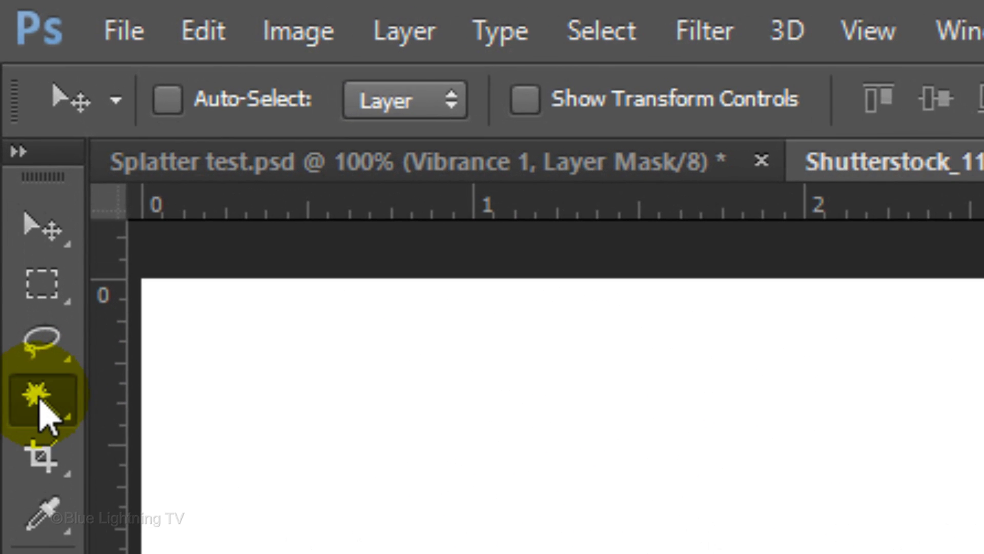
click(40, 403)
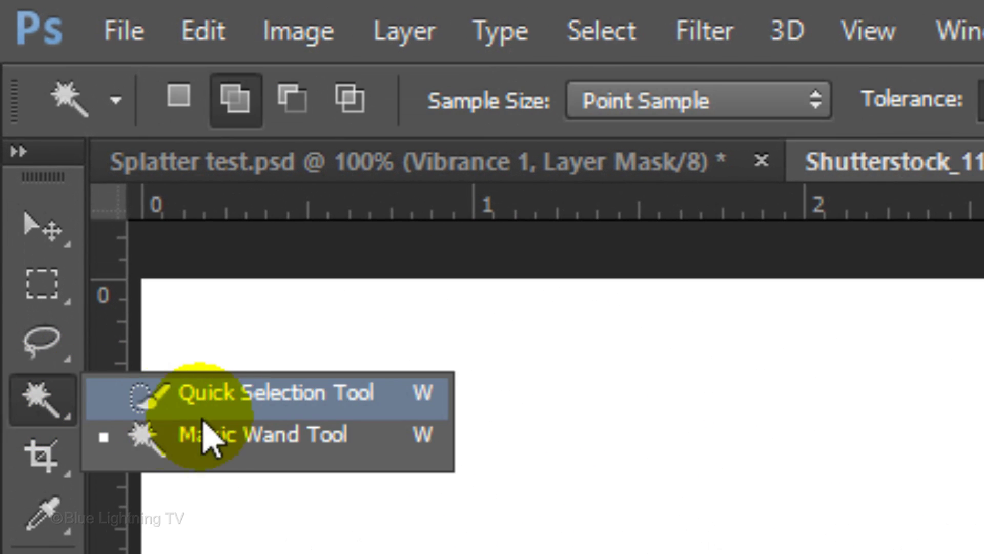
click(290, 442)
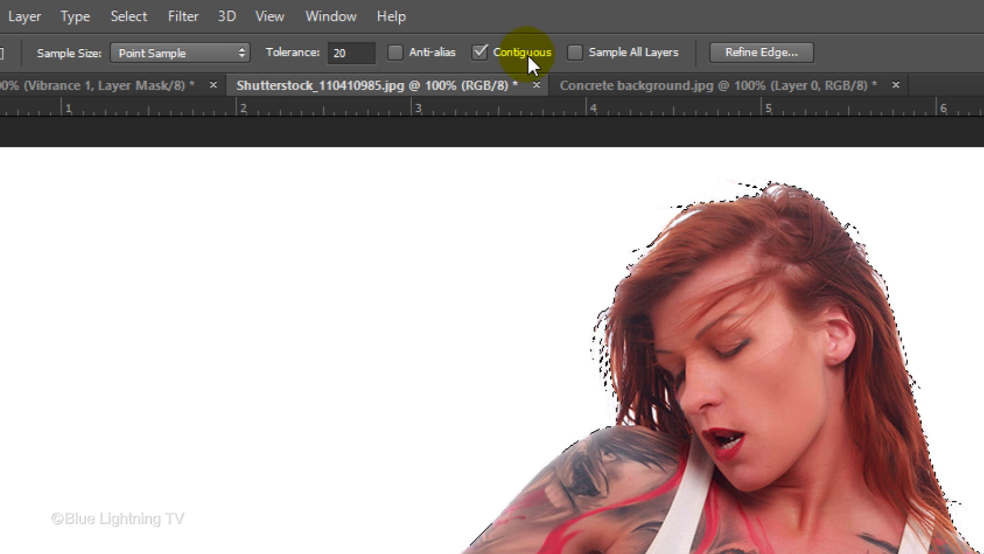
Refine the selection's hair edge with Refine Radius and output the guitarist to a New Layer
click(128, 21)
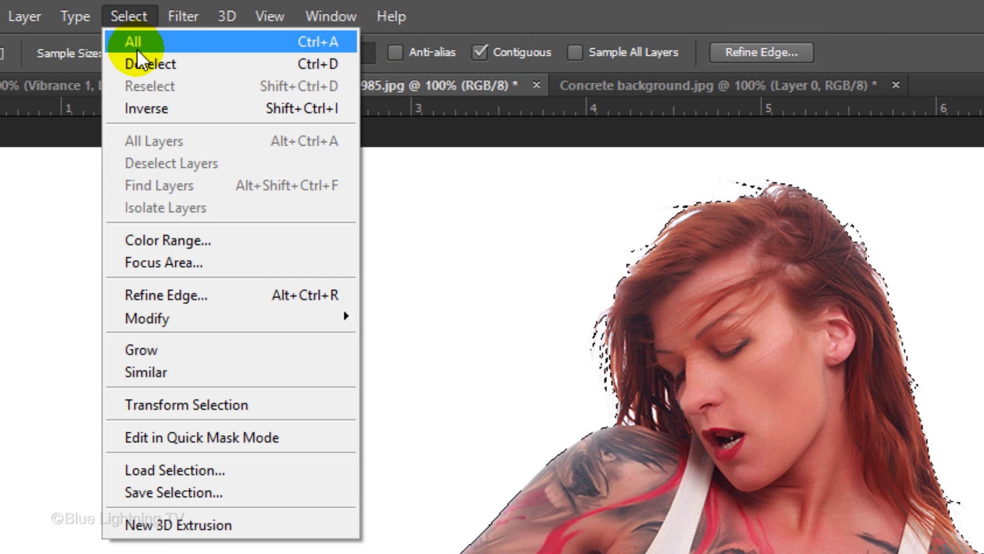
click(194, 297)
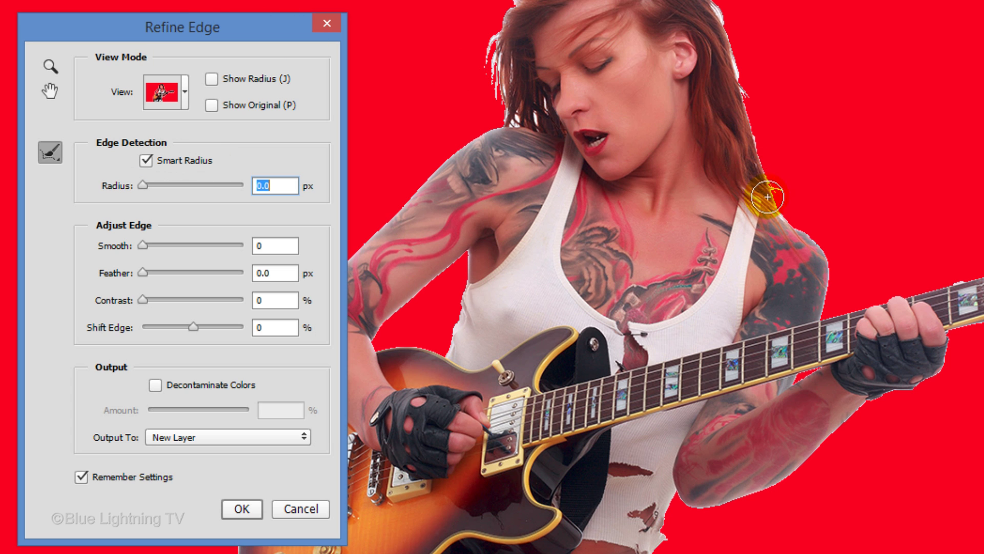
mouse_move(773, 198)
mouse_down()
mouse_move(711, 35)
mouse_move(703, 42)
mouse_move(623, 15)
mouse_move(550, 32)
mouse_move(520, 65)
mouse_move(498, 131)
mouse_move(509, 189)
mouse_move(536, 167)
mouse_up()
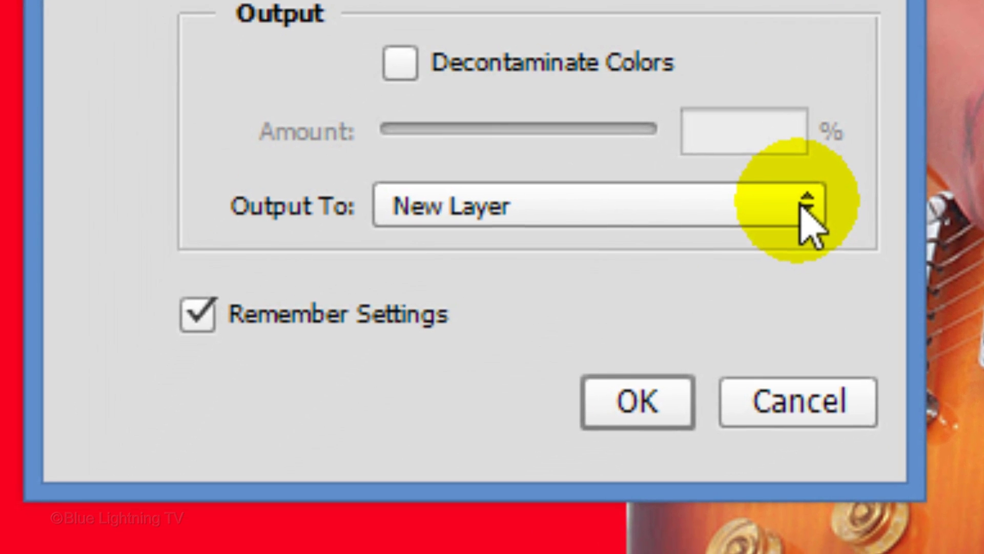
click(725, 256)
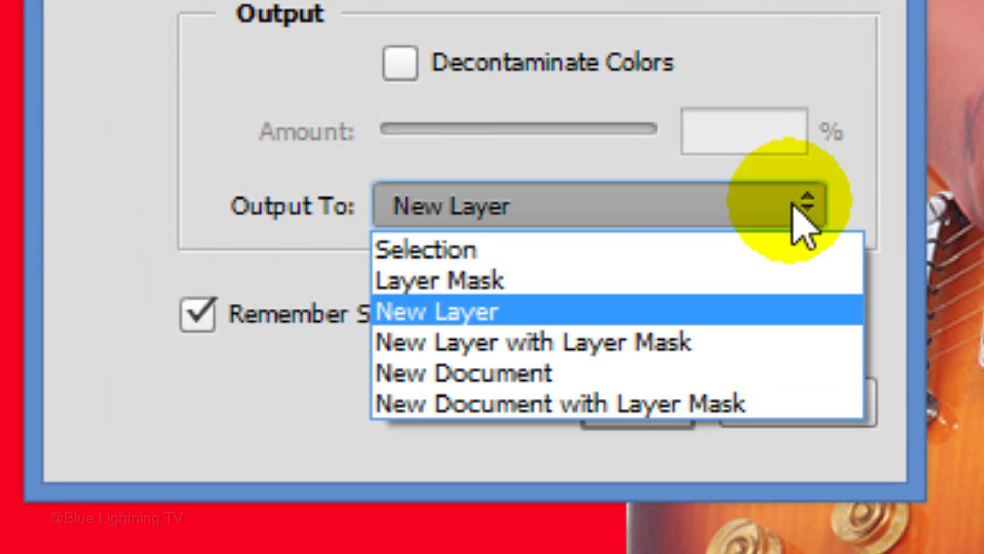
click(791, 328)
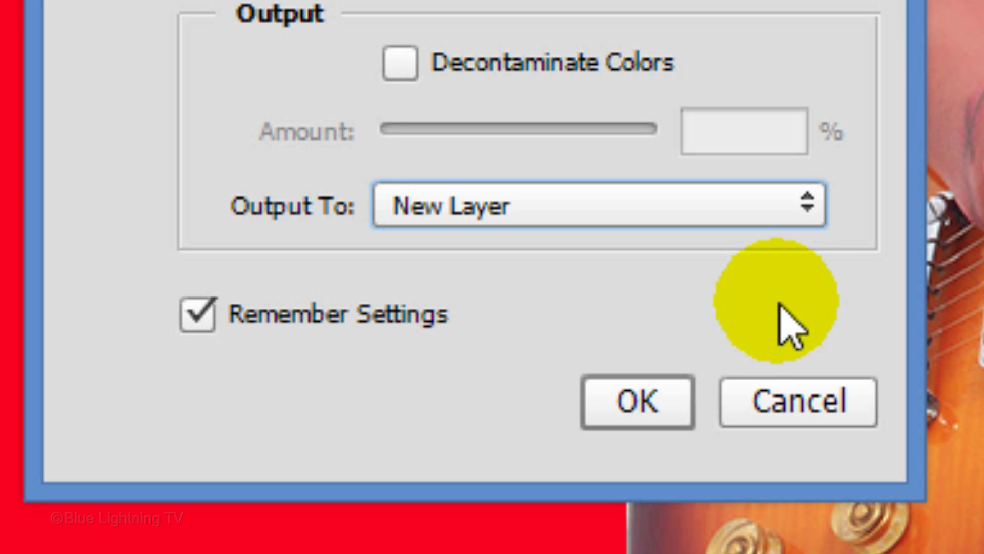
click(666, 415)
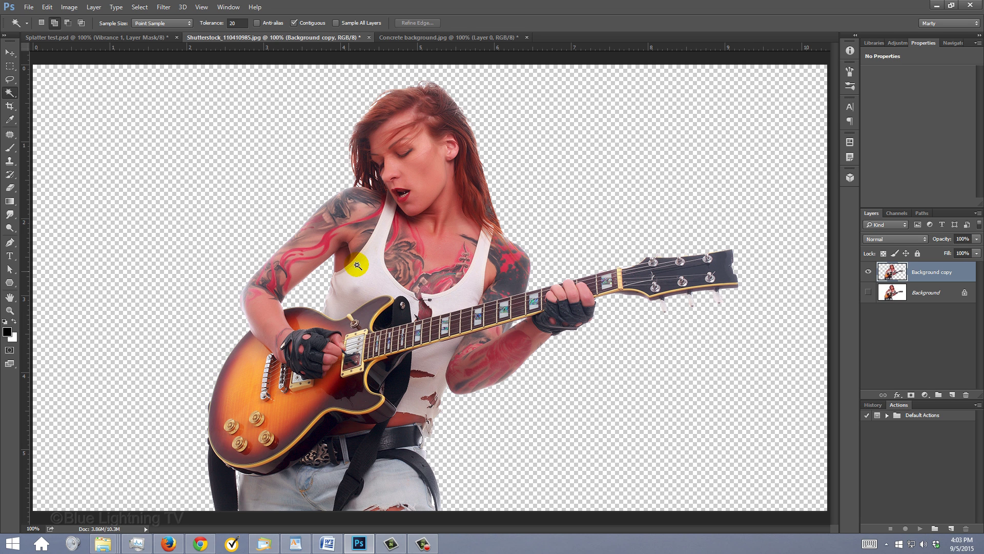
Move the guitarist layer into the Concrete background document and resize her proportionally with Free Transform
key(v)
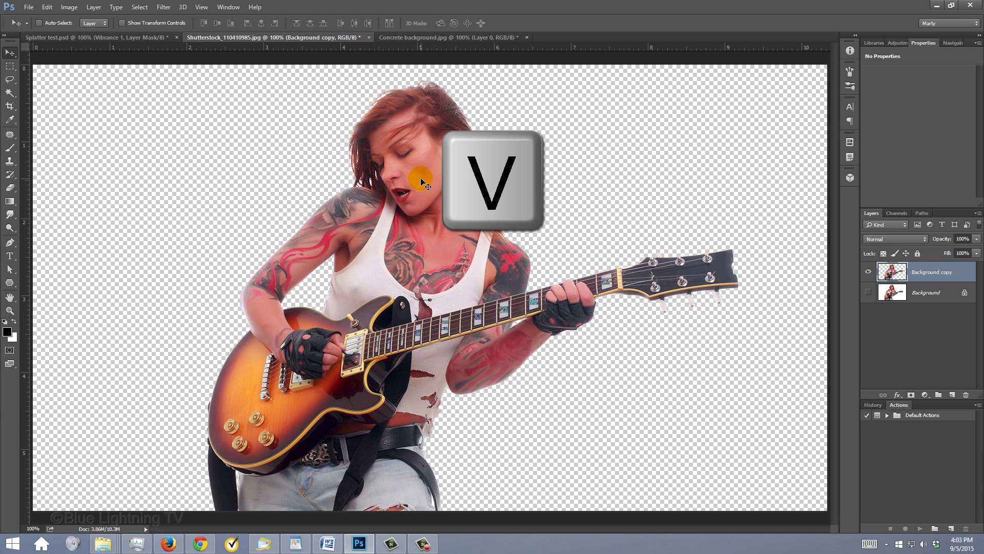
drag(420, 179, 444, 37)
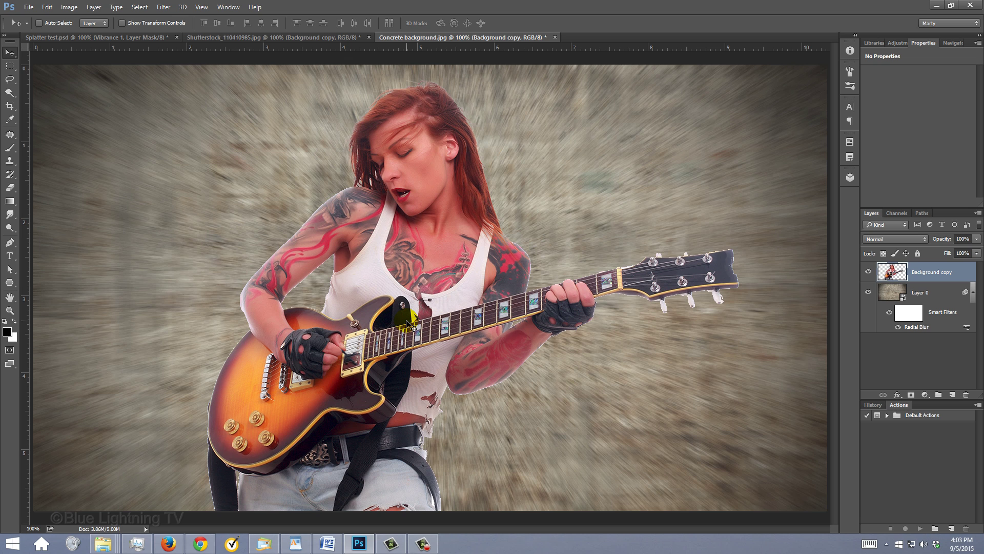
key(ctrl+t)
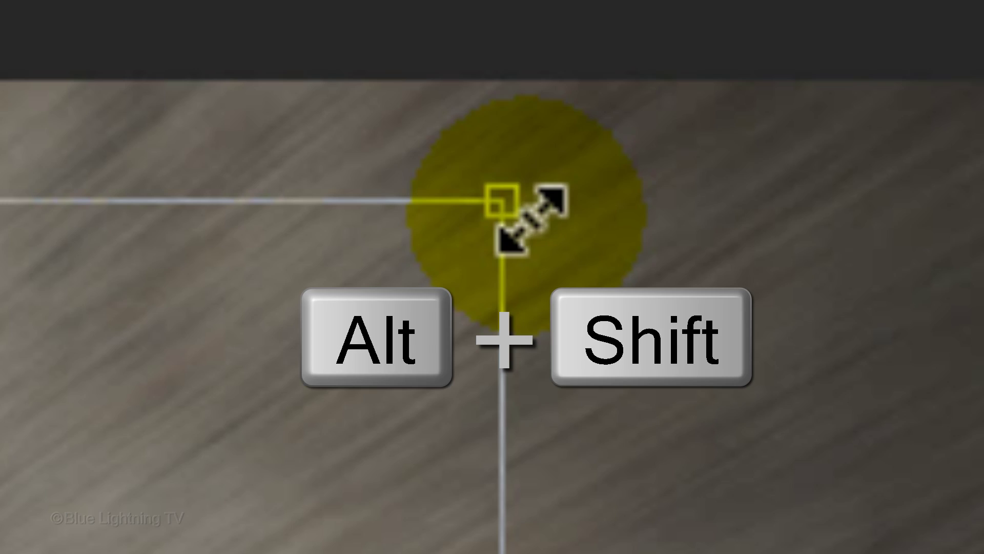
mouse_move(533, 215)
mouse_down()
mouse_move(699, 110)
mouse_move(589, 193)
mouse_move(632, 172)
mouse_move(761, 58)
mouse_up()
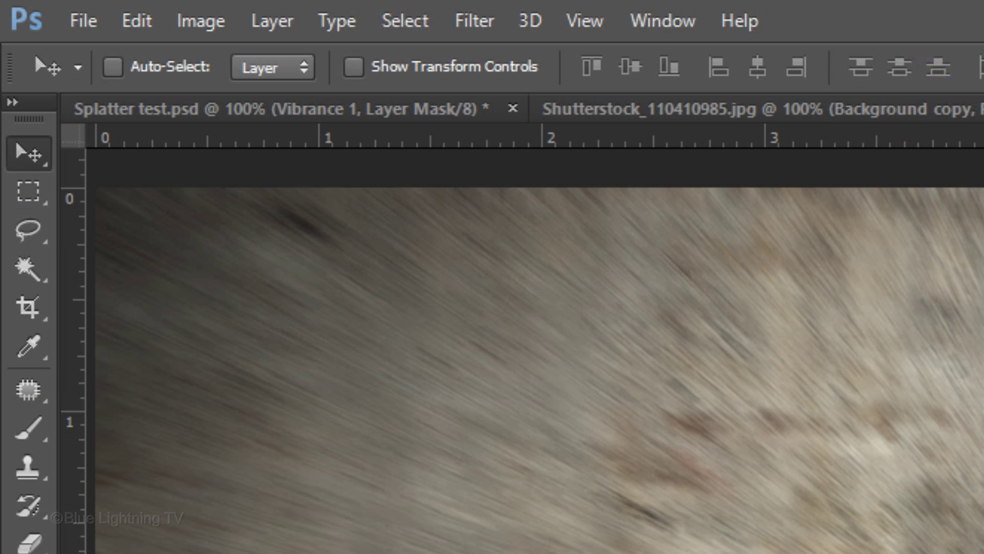
Defringe the guitarist's edges and convert her layer into a smart object
click(272, 23)
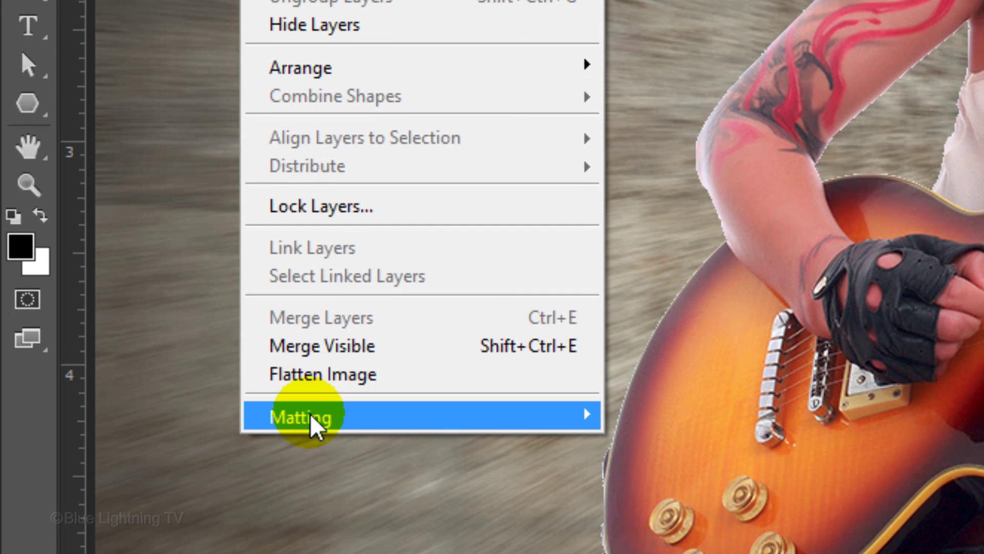
mouse_move(309, 414)
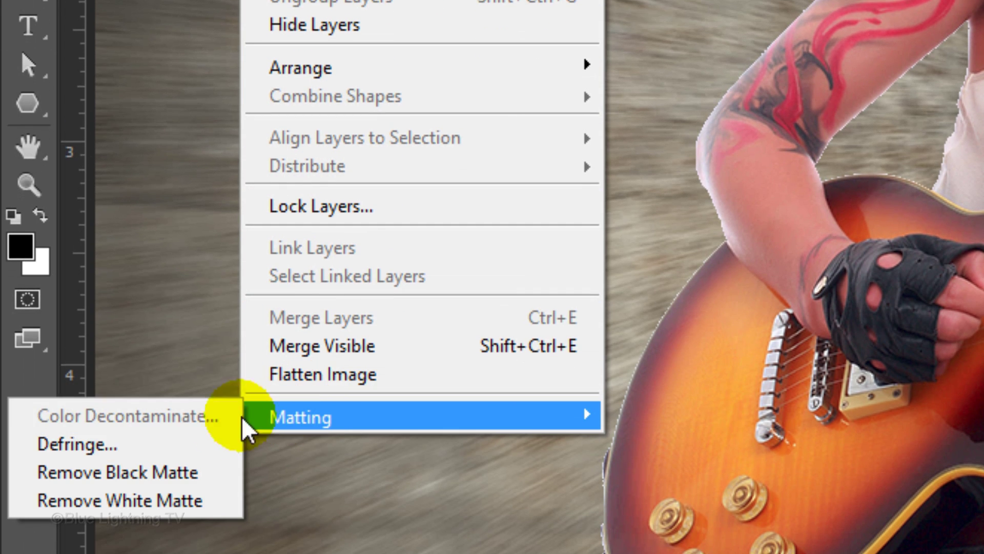
click(137, 451)
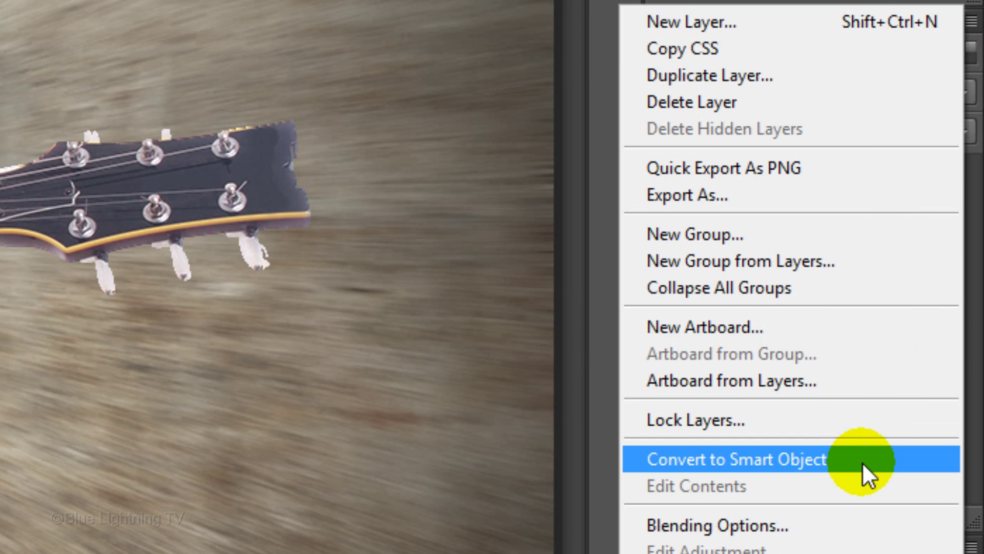
click(862, 463)
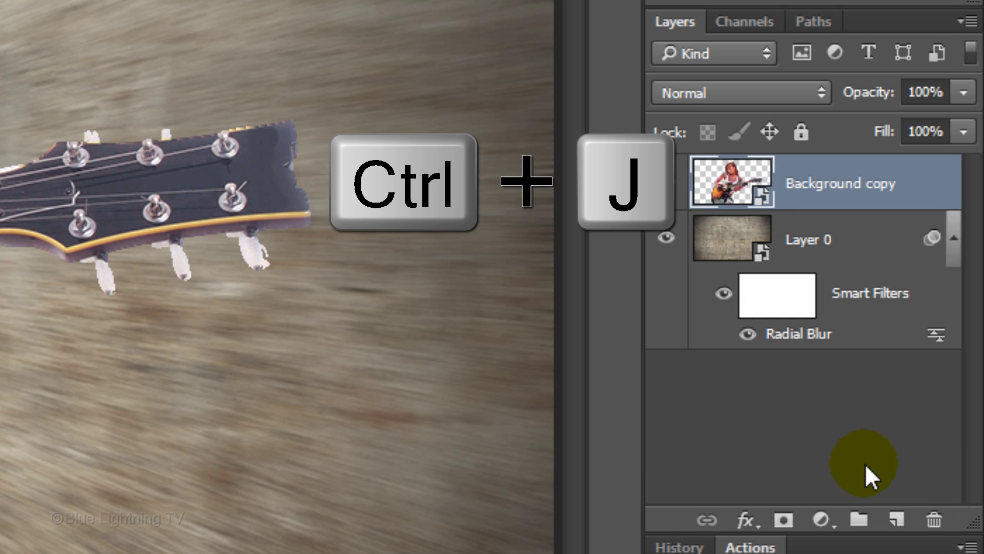
Duplicate the guitarist layer, name the copies Original and Liquify, and hide Original
key(ctrl+j)
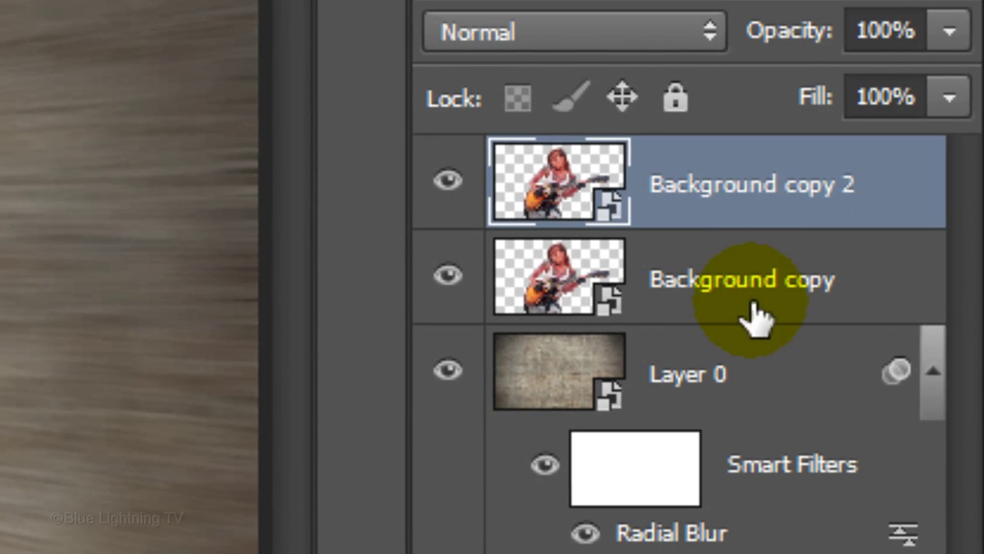
double_click(878, 186)
text(Original)
key(Return)
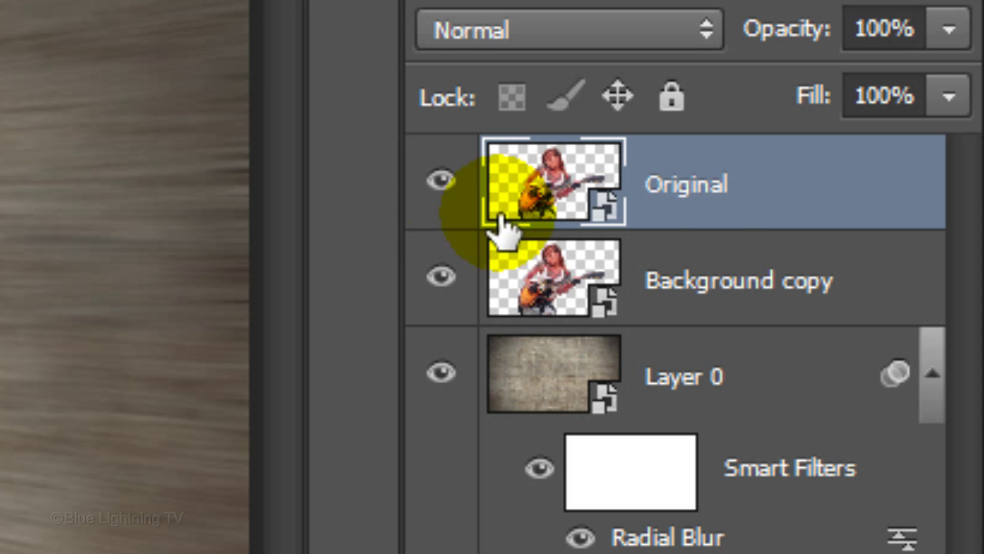
double_click(742, 279)
text(Liquify)
key(Return)
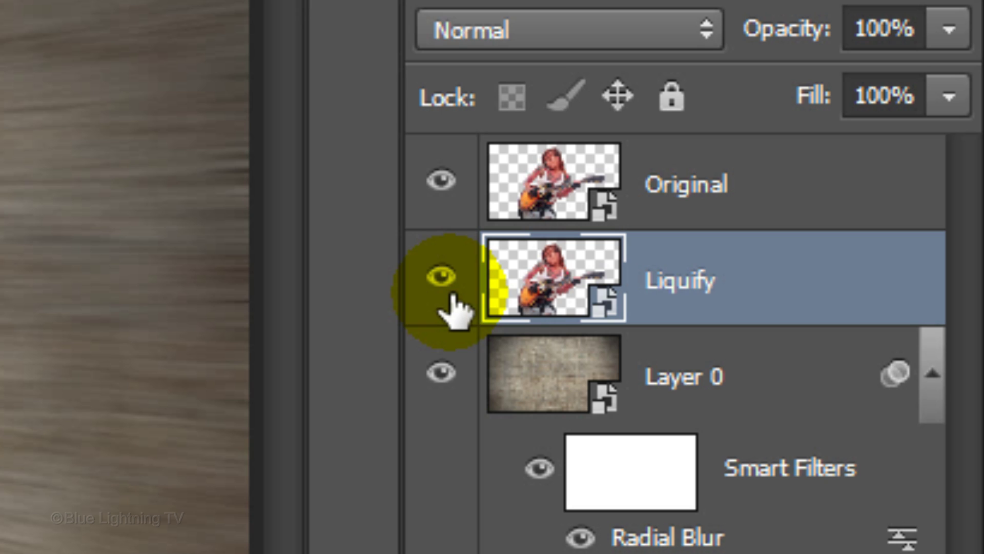
click(442, 184)
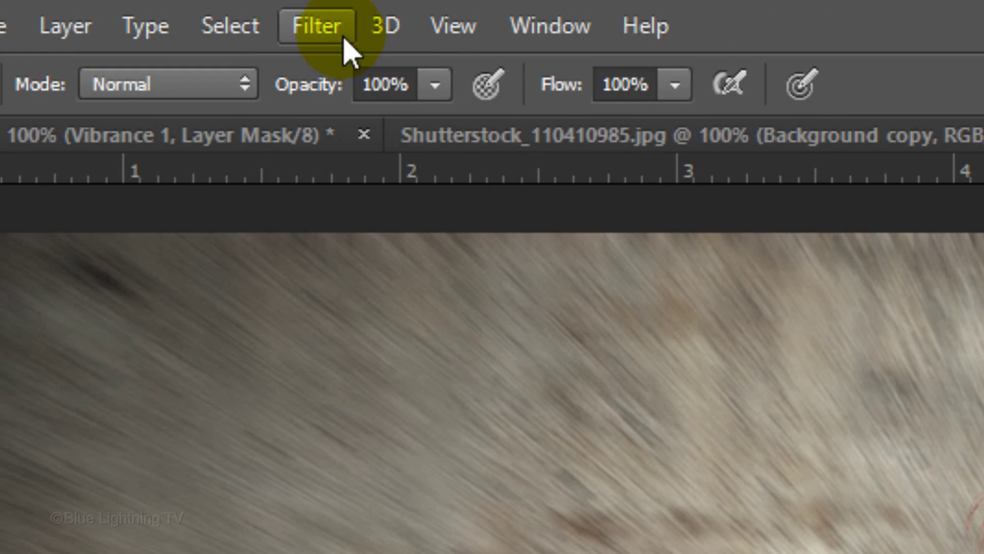
Liquify the guitarist, warping her hair upward and smearing her arm and guitar neck outward
click(326, 25)
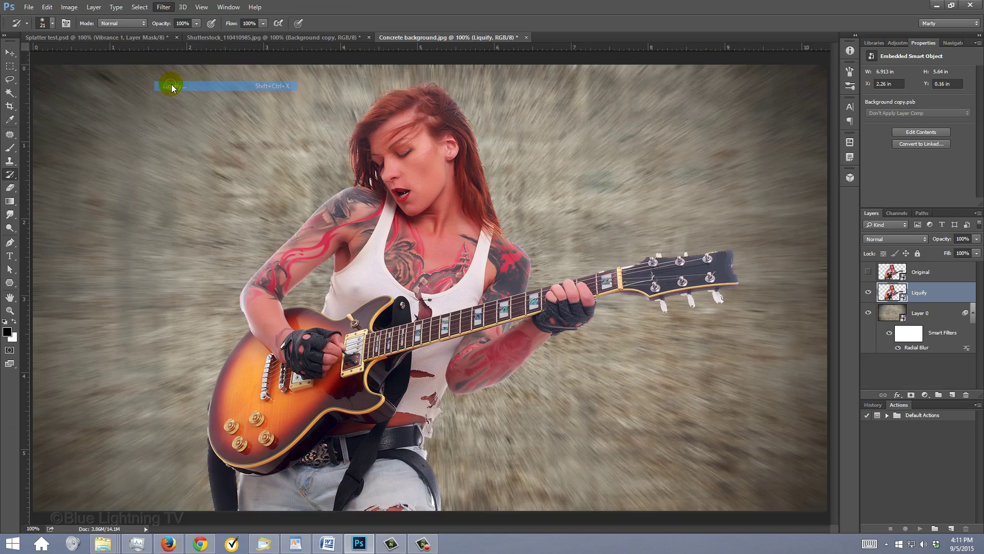
click(350, 310)
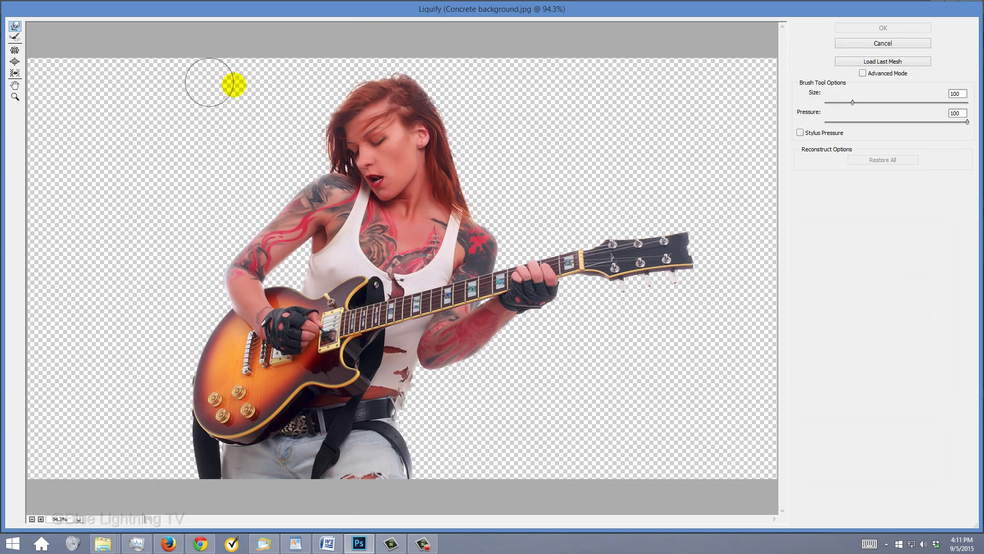
mouse_move(361, 121)
mouse_down()
mouse_move(323, 70)
mouse_move(347, 59)
mouse_move(432, 63)
mouse_move(457, 145)
mouse_move(527, 61)
mouse_move(507, 240)
mouse_move(709, 252)
mouse_move(631, 303)
mouse_move(575, 269)
mouse_move(501, 337)
mouse_move(409, 450)
mouse_move(439, 281)
mouse_move(312, 231)
mouse_move(308, 84)
mouse_move(328, 154)
mouse_move(246, 287)
mouse_move(197, 461)
mouse_move(149, 312)
mouse_move(354, 420)
mouse_move(410, 390)
mouse_move(487, 436)
mouse_up()
mouse_move(272, 264)
mouse_down()
mouse_move(338, 173)
mouse_move(568, 242)
mouse_move(593, 205)
mouse_up()
click(882, 28)
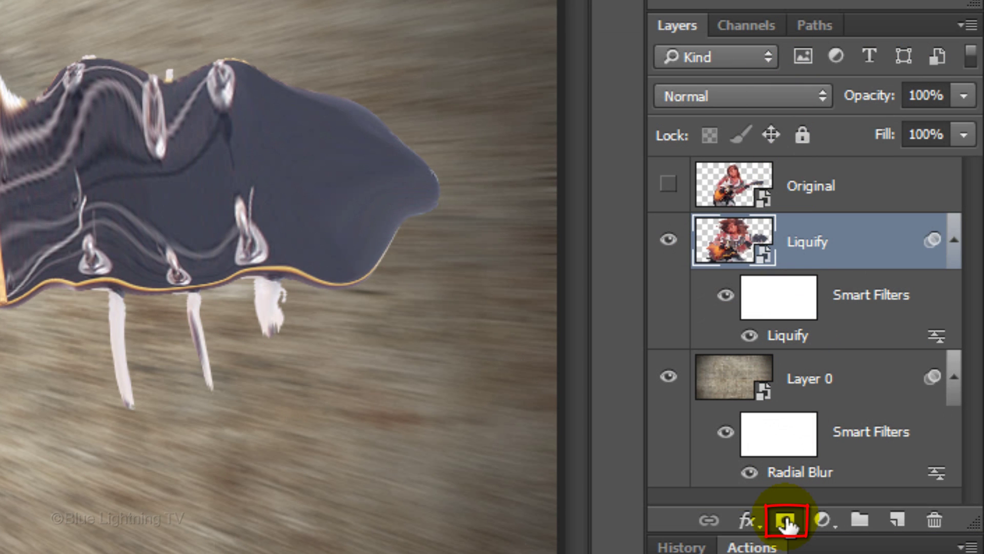
Give Liquify an inverted black mask, then show Original and add it a white mask
click(786, 521)
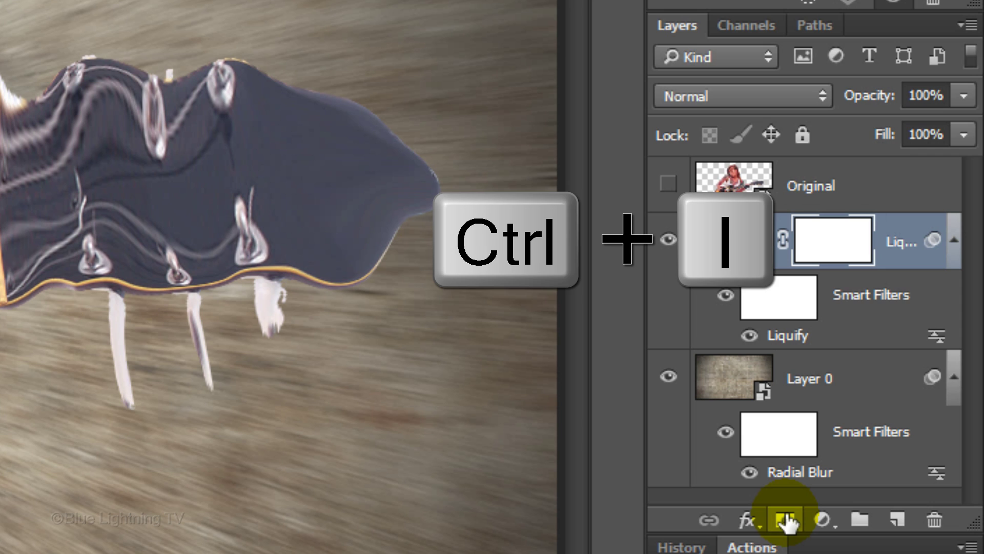
key(ctrl+i)
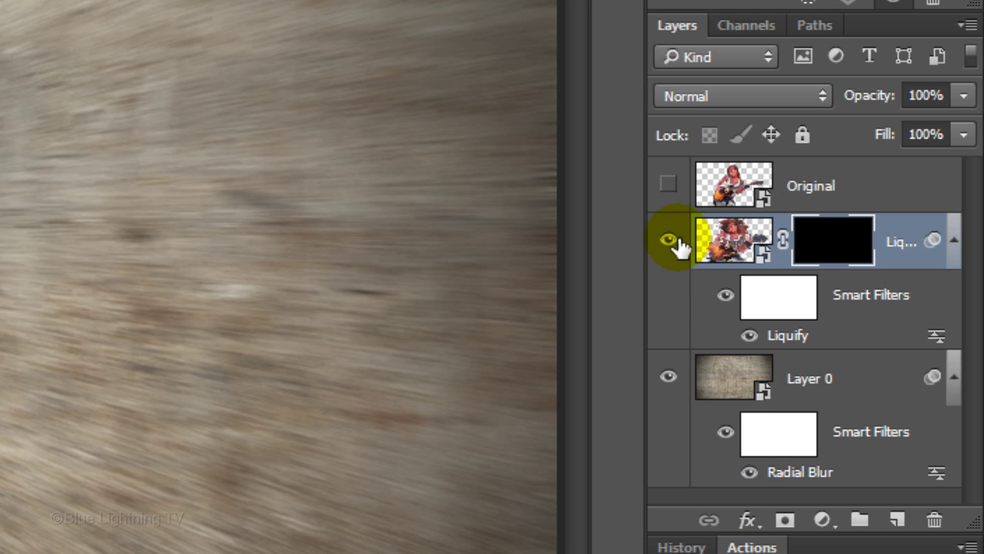
click(668, 185)
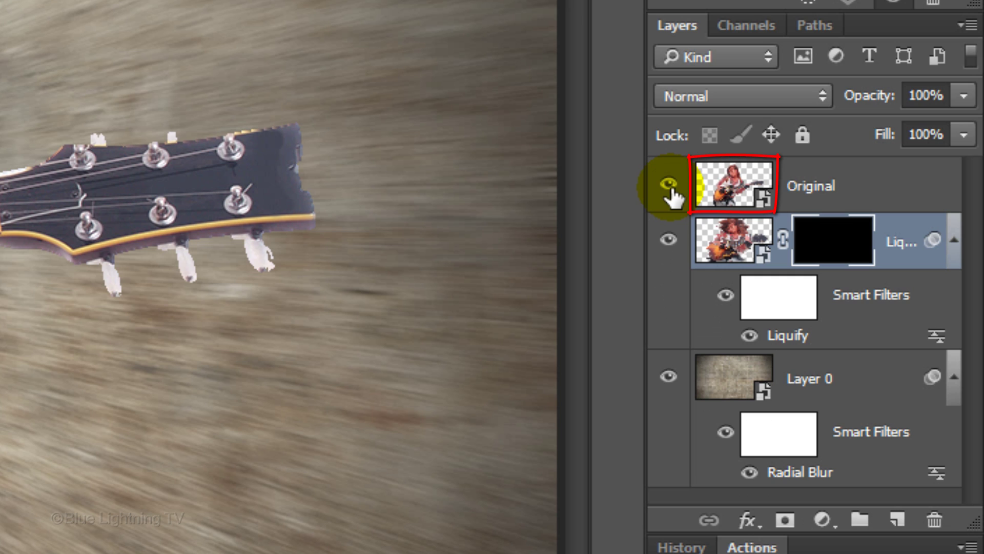
click(725, 192)
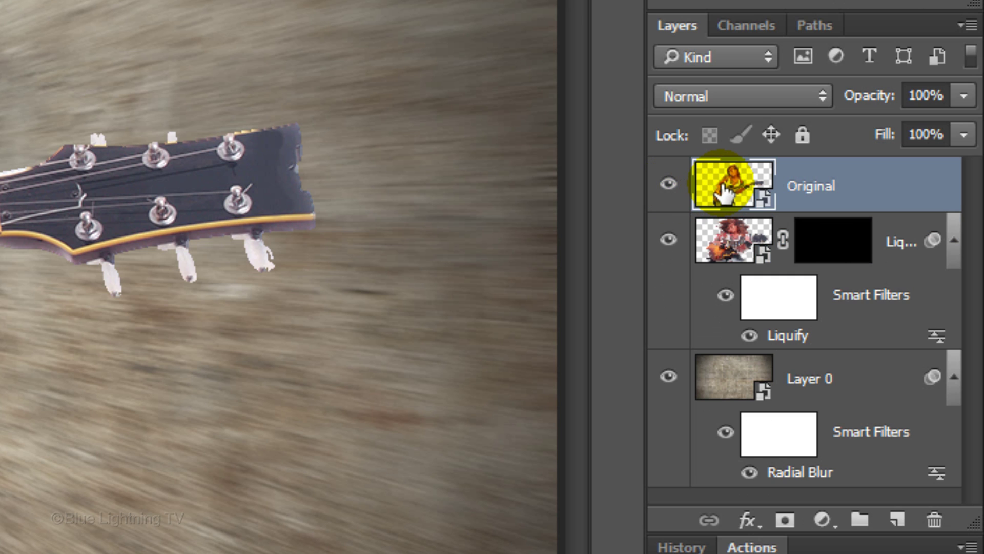
click(785, 520)
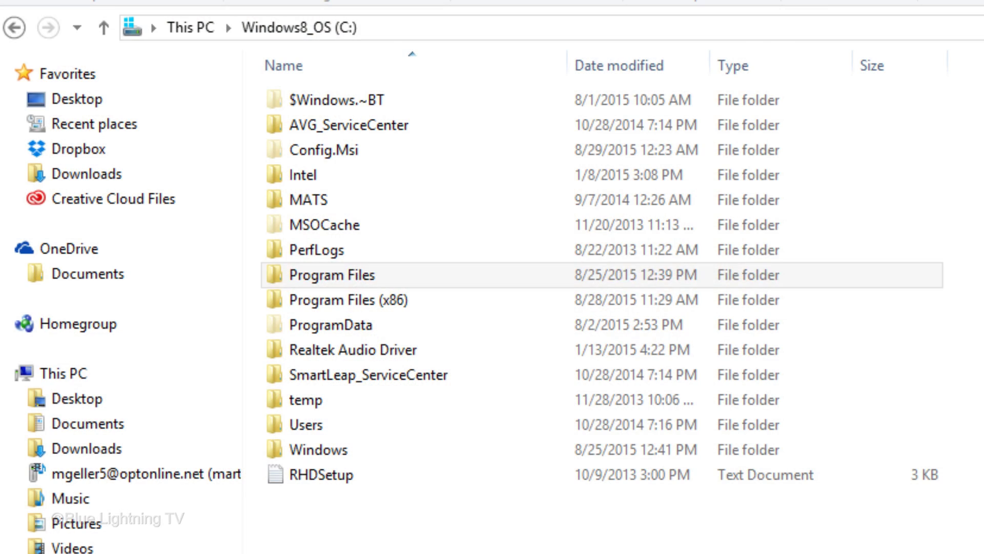
Browse Program Files > Adobe > Adobe Photoshop CC 2015 > Presets > Brushes to the Splatter brush file
click(332, 274)
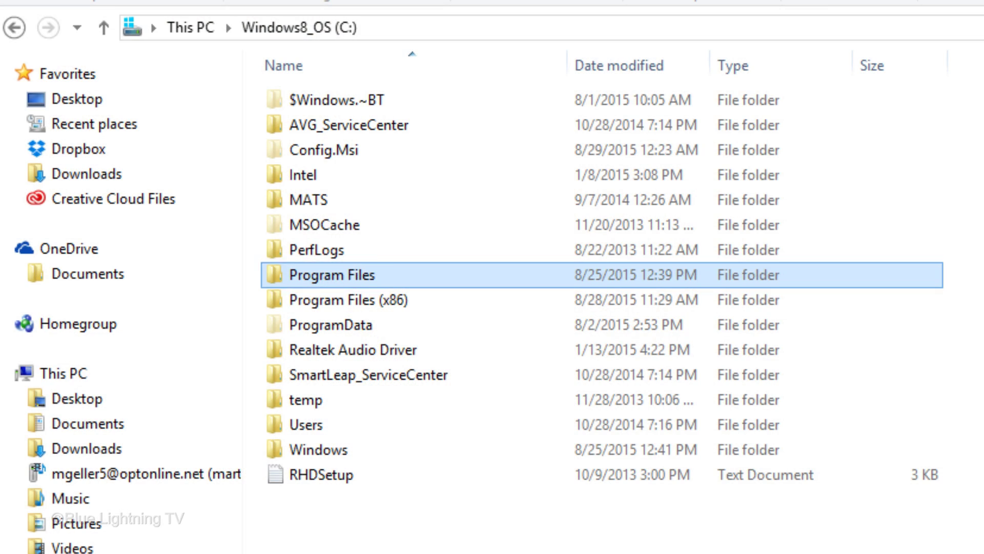
double_click(274, 275)
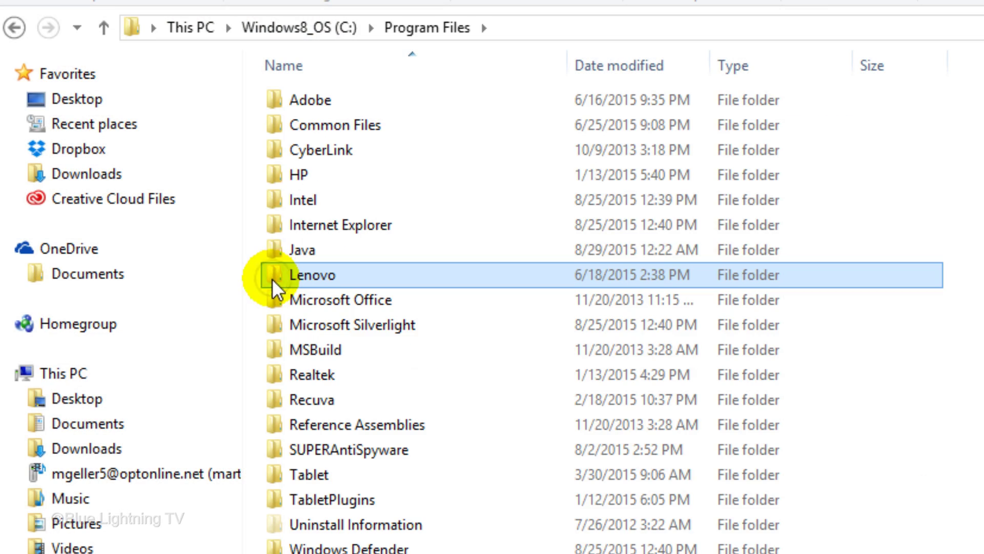
double_click(270, 101)
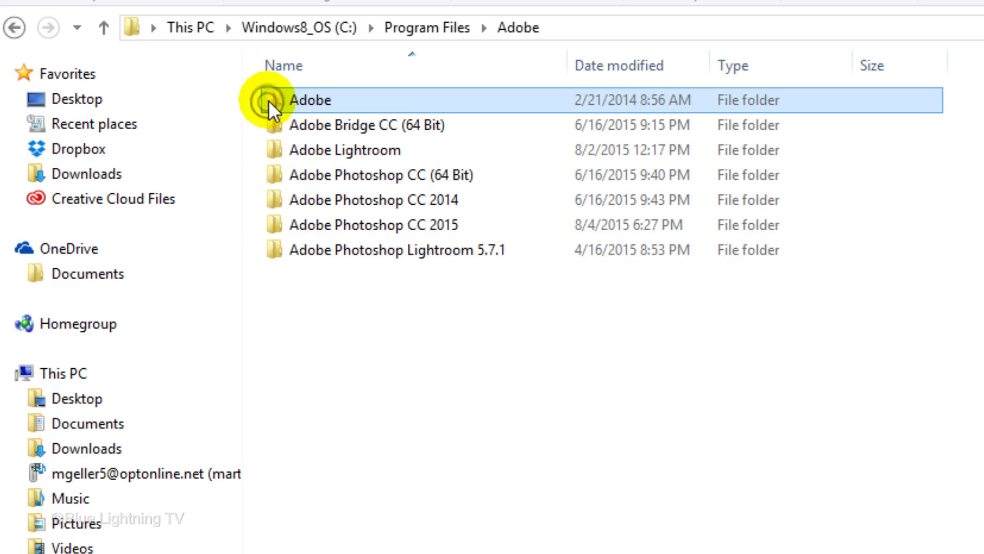
double_click(273, 226)
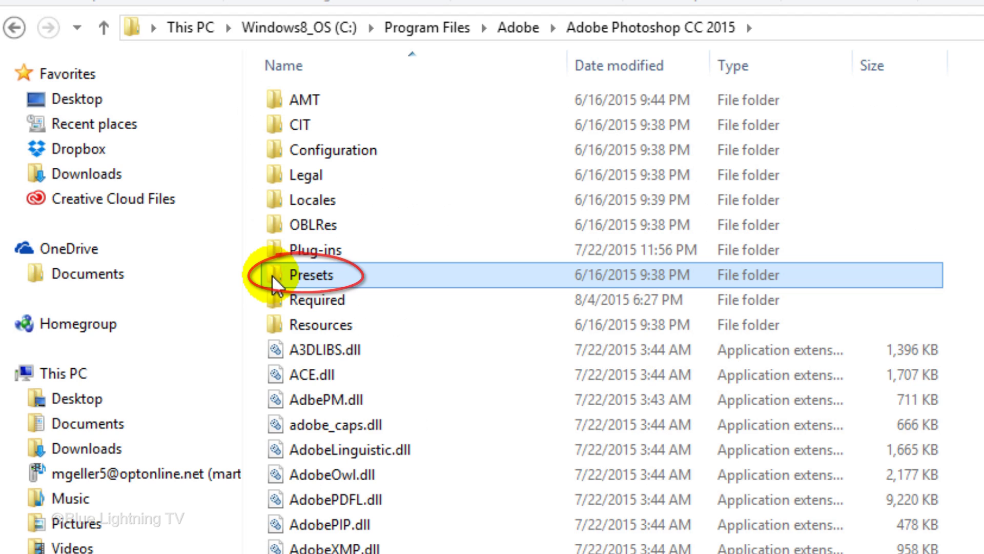
double_click(272, 275)
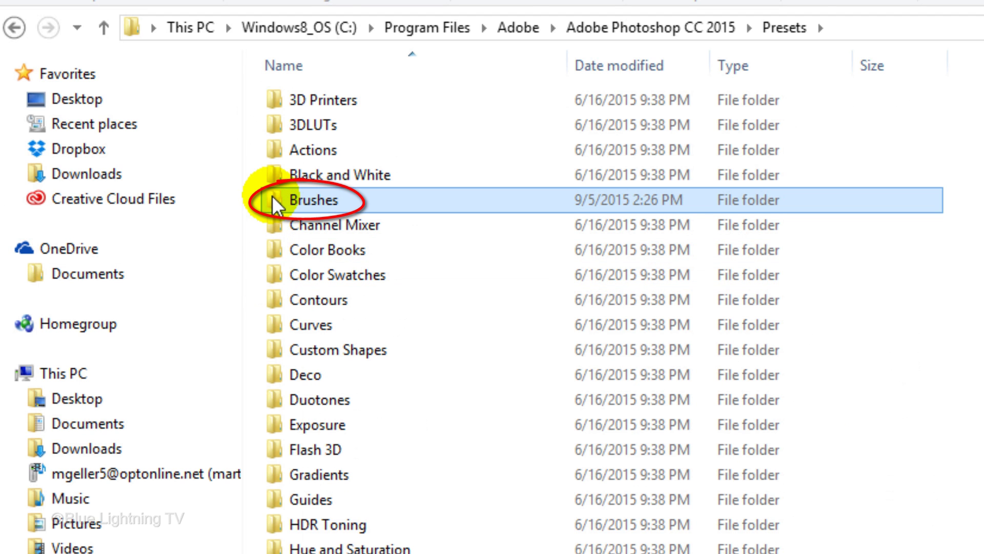
double_click(272, 197)
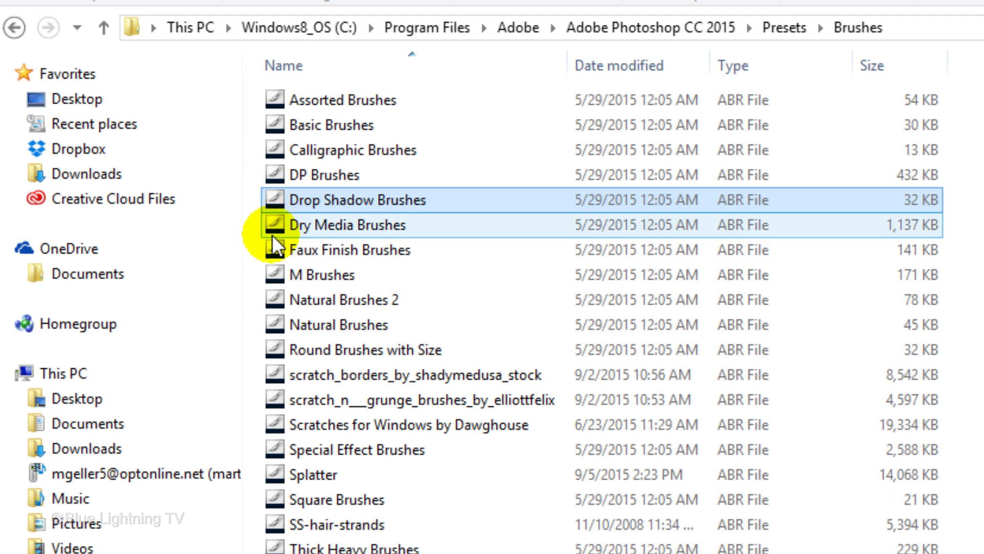
click(271, 472)
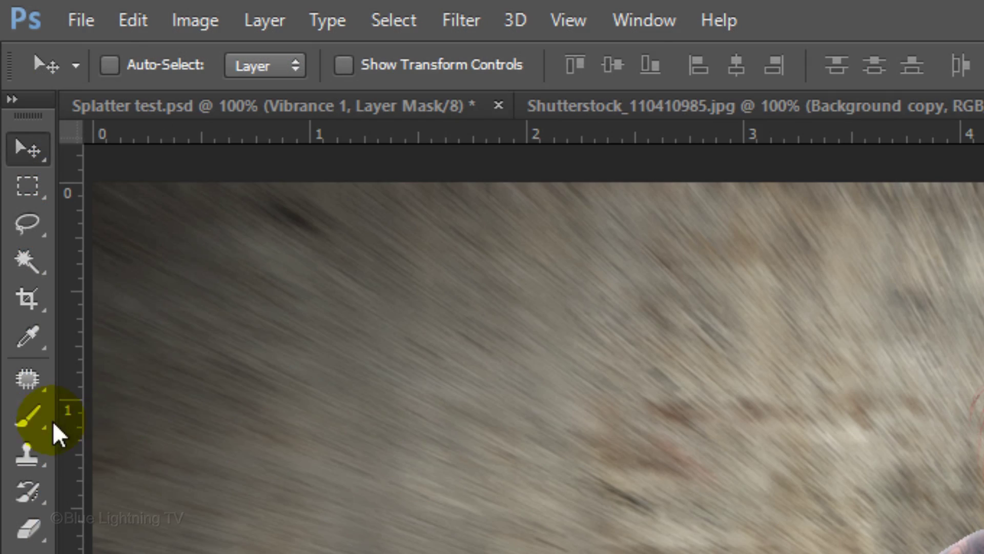
With the Brush tool, replace the current brush presets with the Splatter set
drag(27, 416, 141, 405)
click(148, 66)
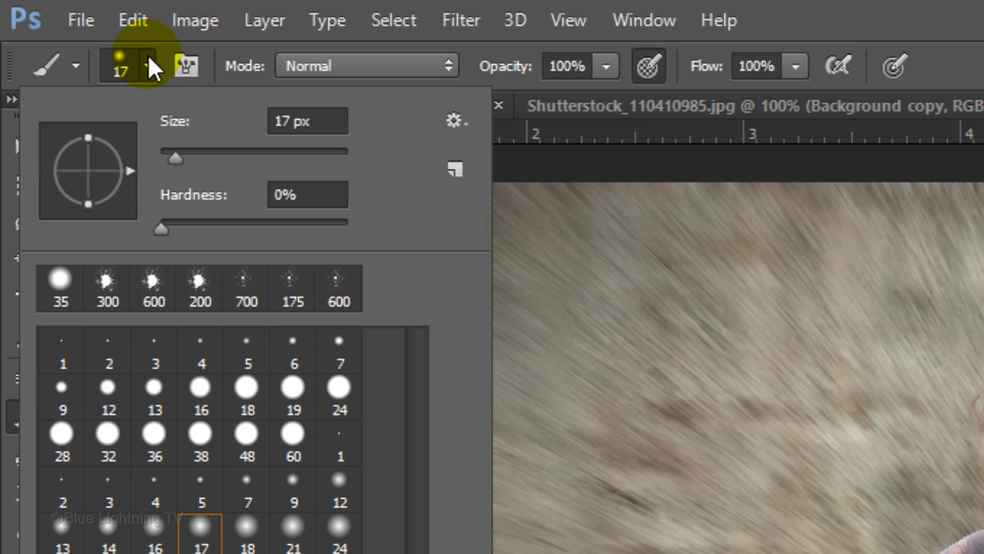
click(450, 118)
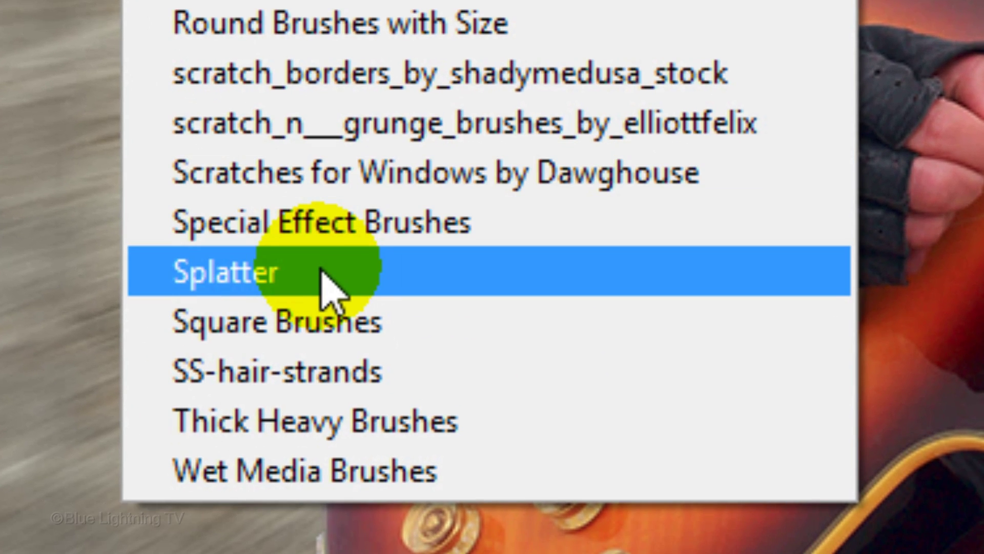
click(322, 270)
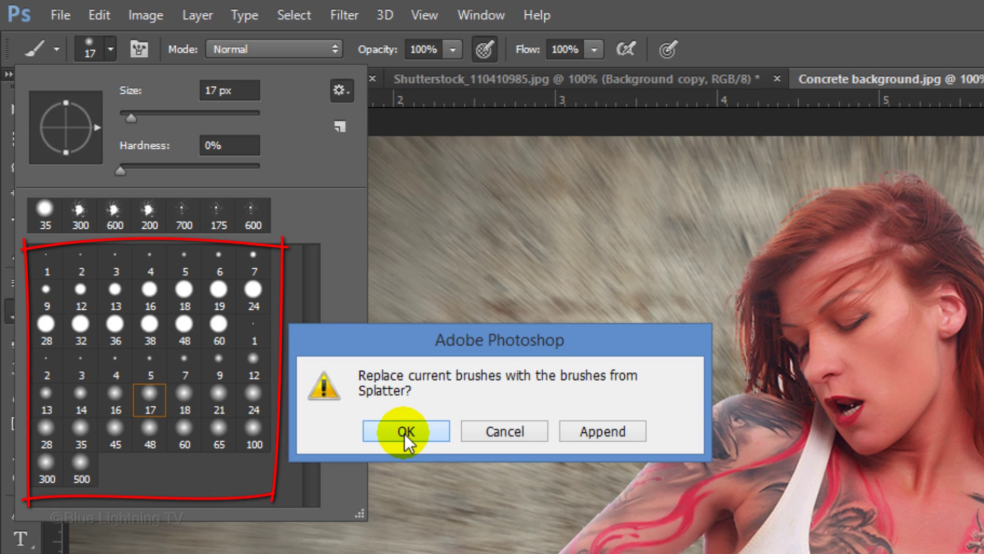
click(404, 433)
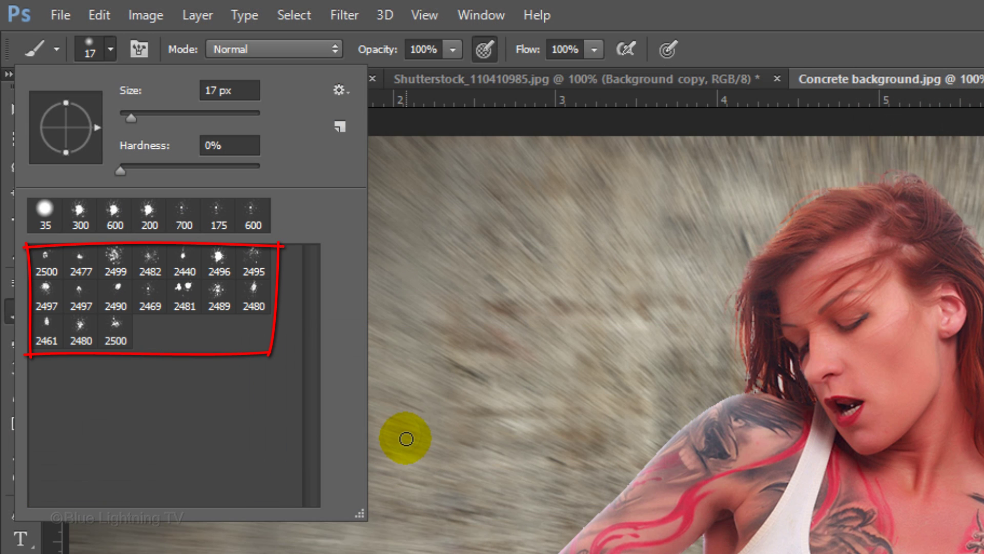
Show the brushes as large thumbnails and choose splatter brush 2482
click(338, 90)
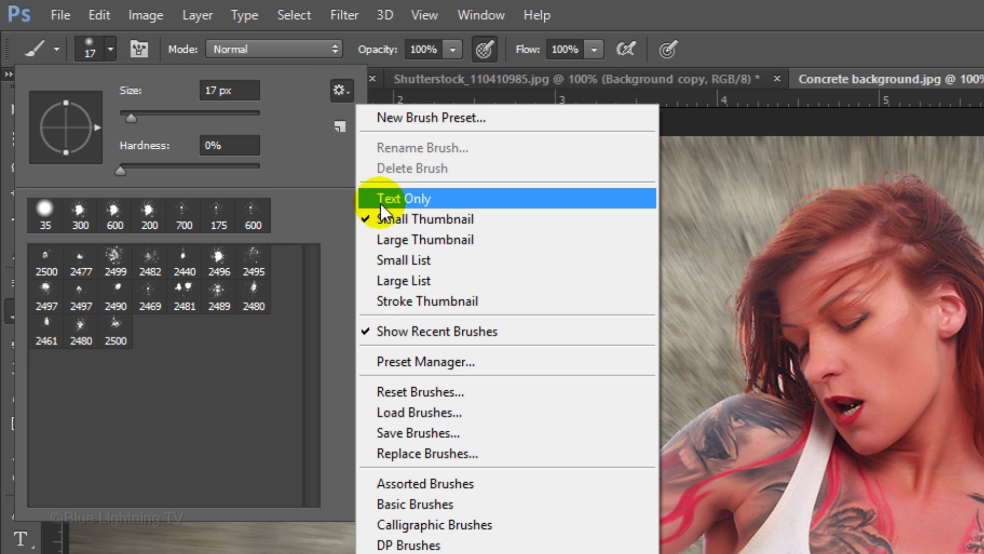
click(395, 238)
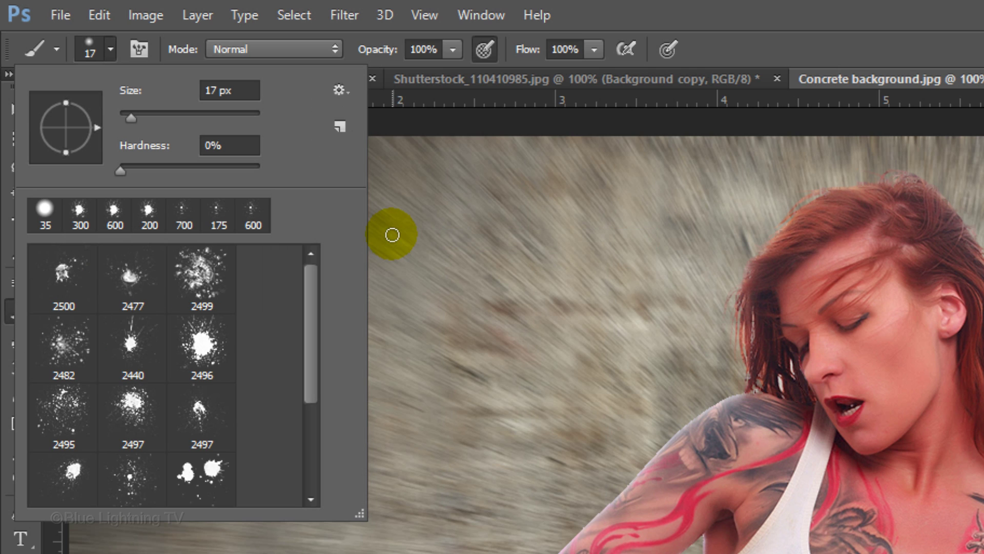
mouse_move(358, 514)
mouse_down()
mouse_move(310, 446)
mouse_move(314, 496)
mouse_move(352, 527)
mouse_up()
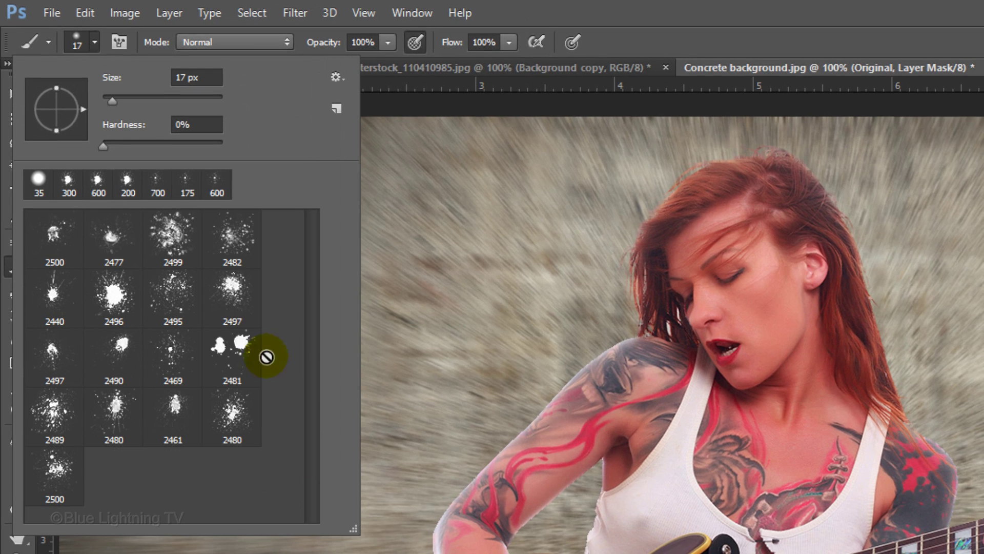
click(237, 234)
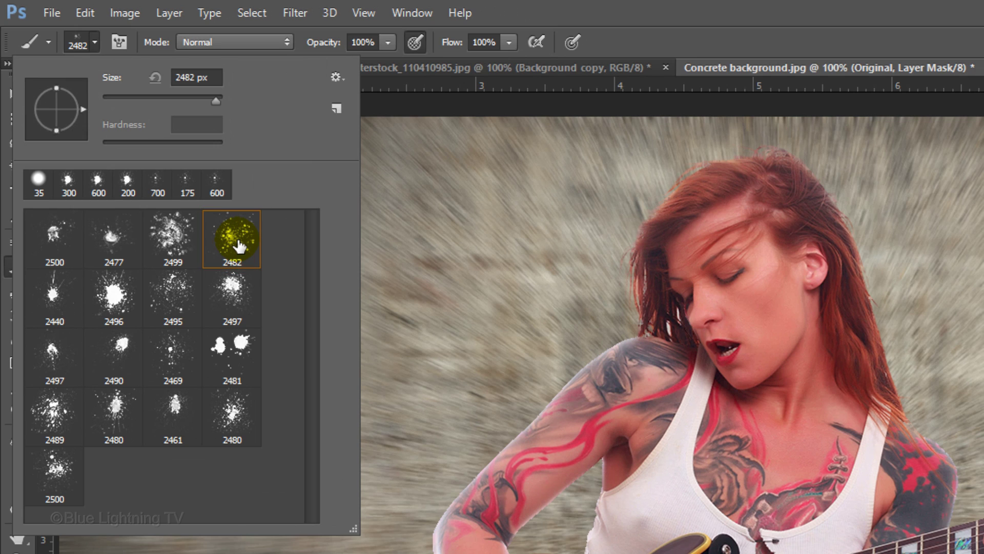
key(Return)
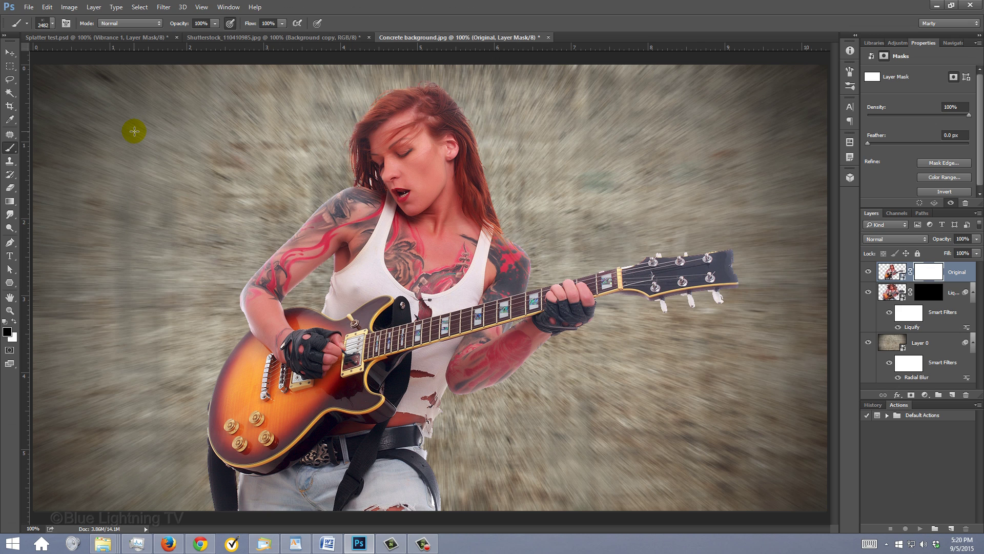
With the 500 px splatter brush, paint black over the arm, forearm, headstock and guitar body
key(Caps_Lock)
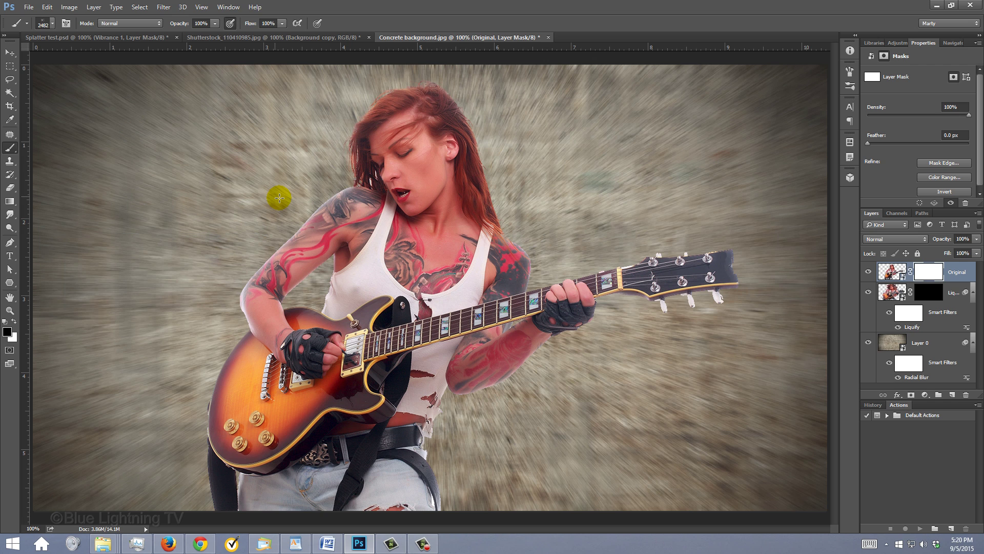
key(bracketleft)
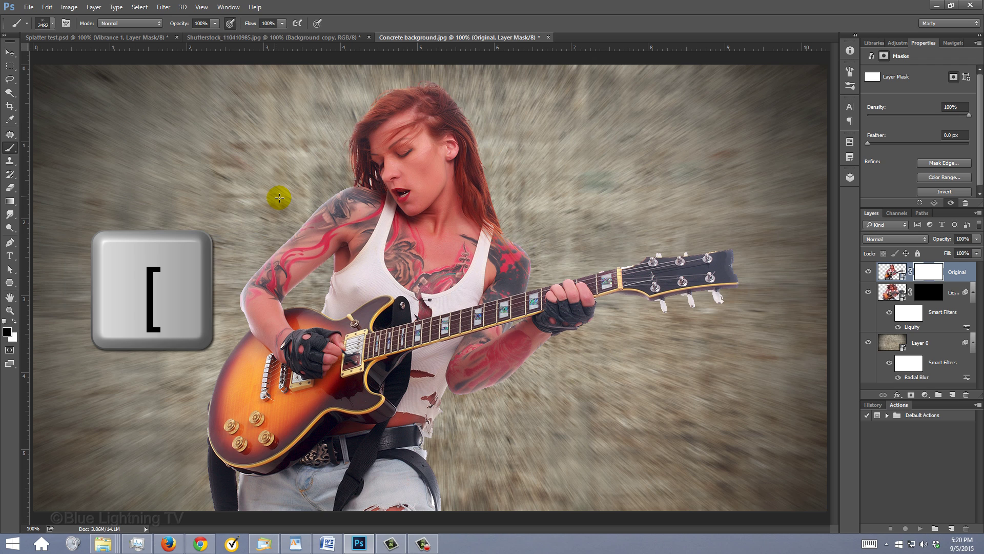
key(bracketleft)
key(bracketleft)
key(bracketleft)
key(bracketleft)
key(bracketleft)
key(bracketleft)
key(bracketleft)
key(bracketleft)
key(bracketleft)
key(bracketleft)
key(bracketleft)
key(bracketleft)
key(bracketleft)
key(bracketleft)
key(bracketleft)
key(bracketleft)
key(bracketleft)
key(bracketleft)
key(bracketleft)
key(bracketleft)
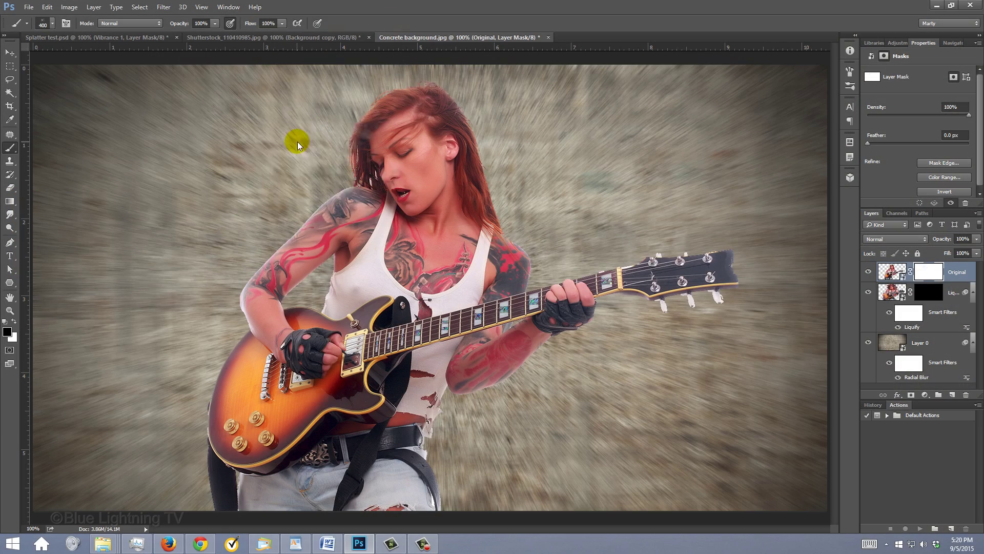
mouse_move(249, 215)
mouse_down()
mouse_move(216, 258)
mouse_move(274, 264)
mouse_up()
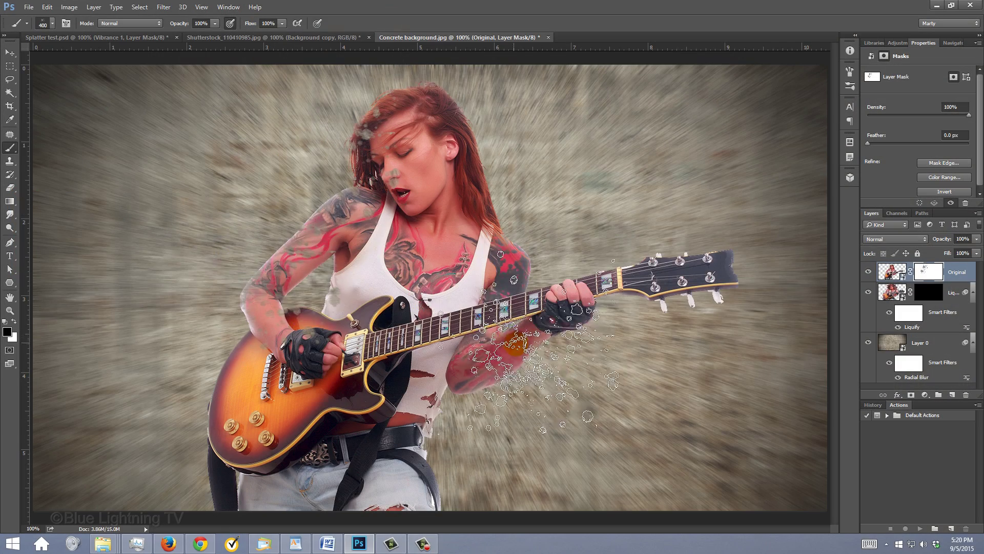
mouse_move(519, 346)
mouse_down()
mouse_move(671, 248)
mouse_move(345, 388)
mouse_move(318, 309)
mouse_up()
Keep the 2496 brush at 250 px and splatter away the tattooed arm, guitar edge, neck and chest
click(52, 23)
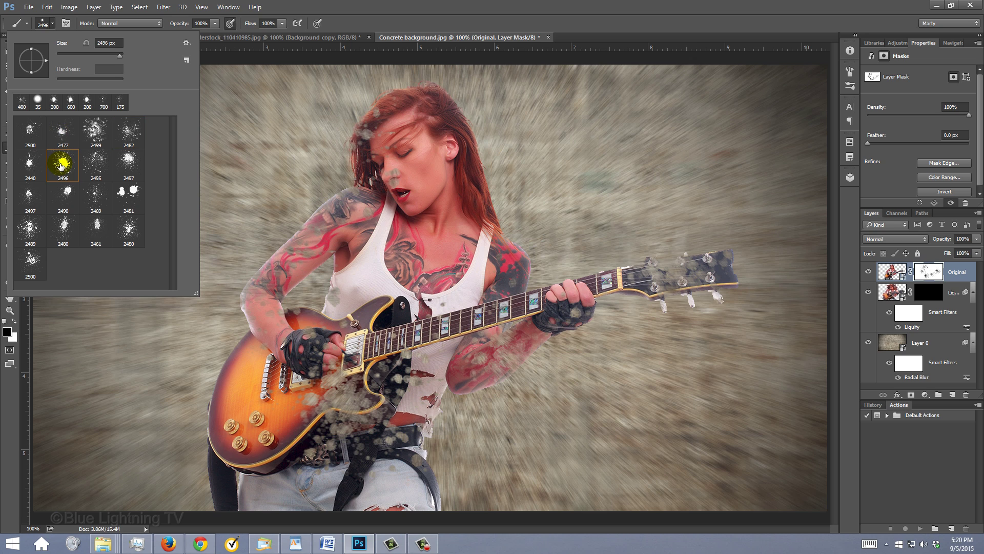
key(Return)
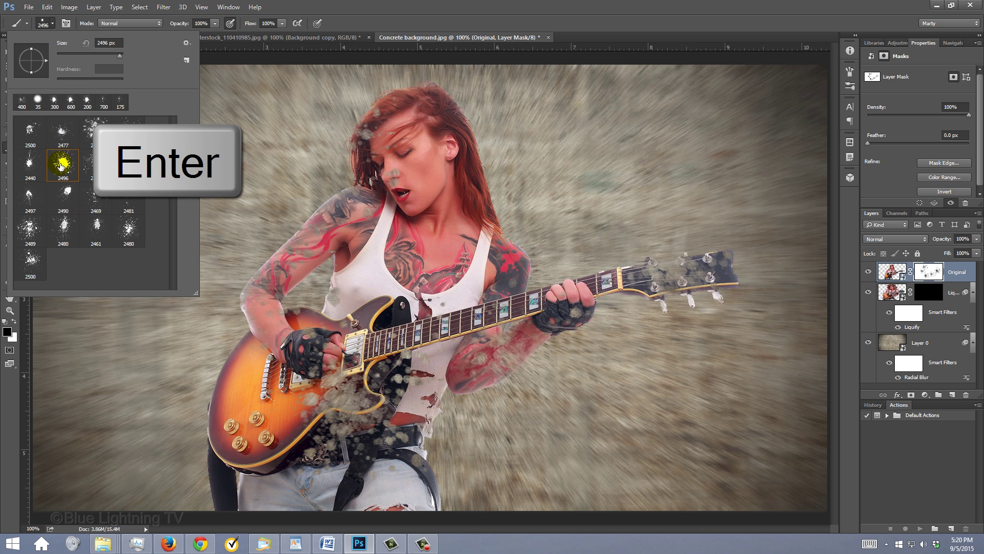
key(bracketleft)
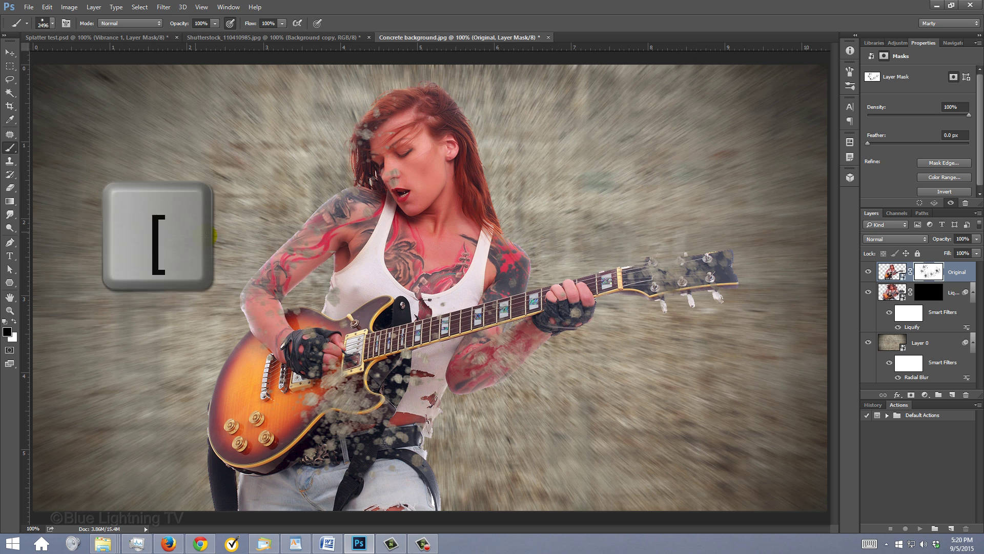
key(bracketleft)
key(bracketleft)
key(bracketleft)
key(bracketleft)
key(bracketleft)
key(bracketleft)
key(bracketleft)
key(bracketleft)
key(bracketleft)
key(bracketleft)
key(bracketleft)
key(bracketleft)
key(bracketleft)
key(bracketleft)
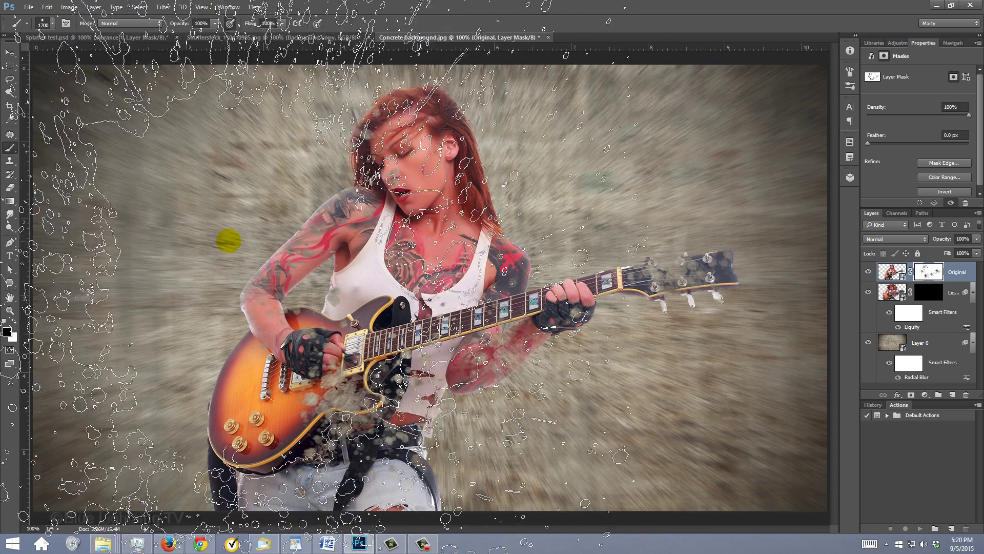
drag(218, 253, 241, 400)
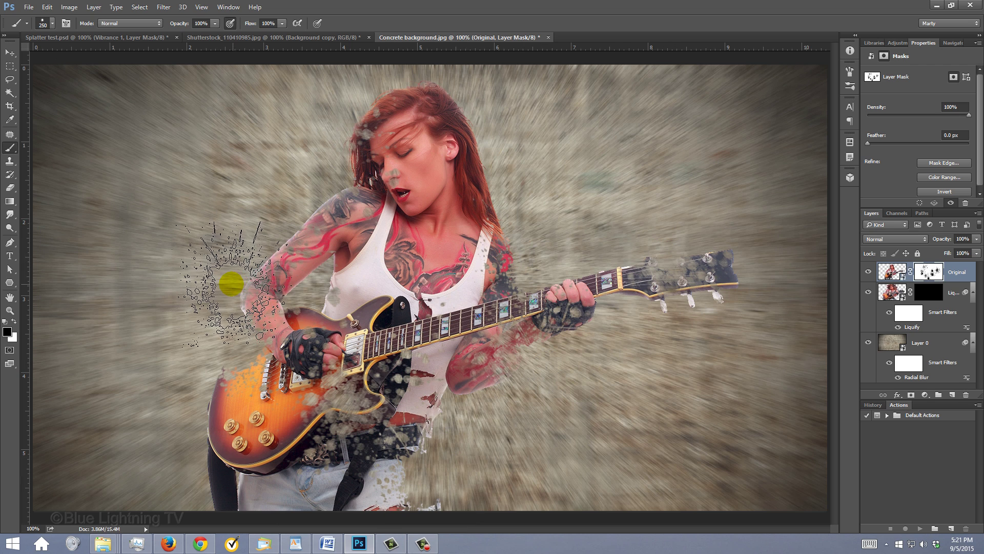
click(441, 222)
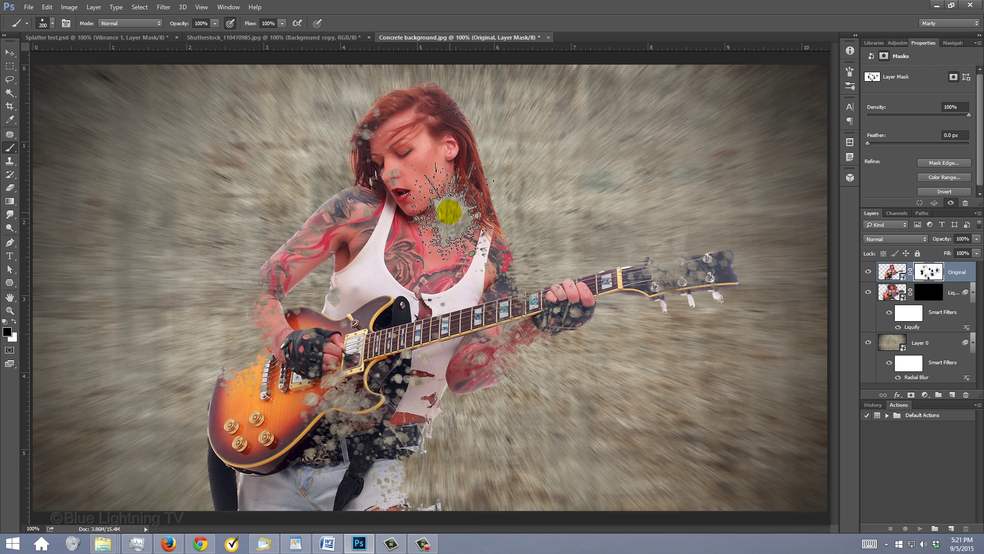
key(bracketleft)
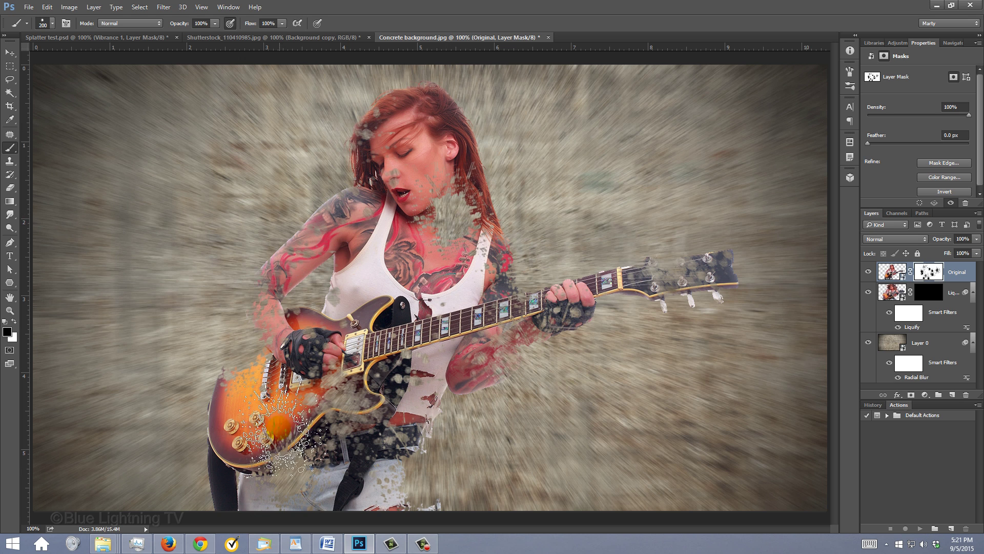
Switch to the 2489 splatter brush at 500 px and stamp over the chest, guitar body and hair
click(51, 24)
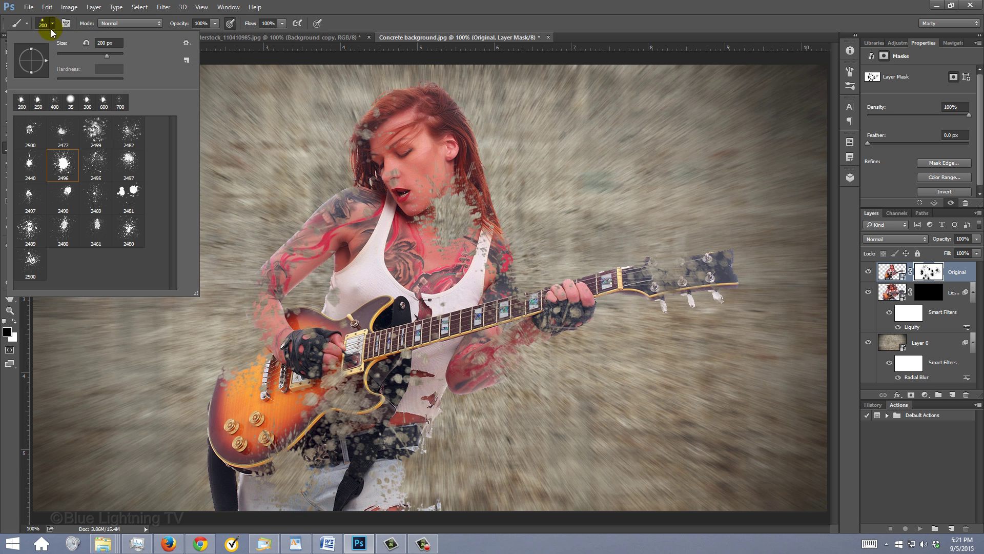
click(29, 231)
key(Return)
key(bracketleft)
key(bracketleft)
key(bracketleft)
key(bracketleft)
key(bracketleft)
key(bracketleft)
key(bracketleft)
key(bracketleft)
key(bracketleft)
key(bracketleft)
key(bracketleft)
key(bracketleft)
key(bracketleft)
key(bracketleft)
key(bracketleft)
key(bracketleft)
key(bracketleft)
key(bracketleft)
key(bracketleft)
key(bracketleft)
click(414, 363)
click(395, 259)
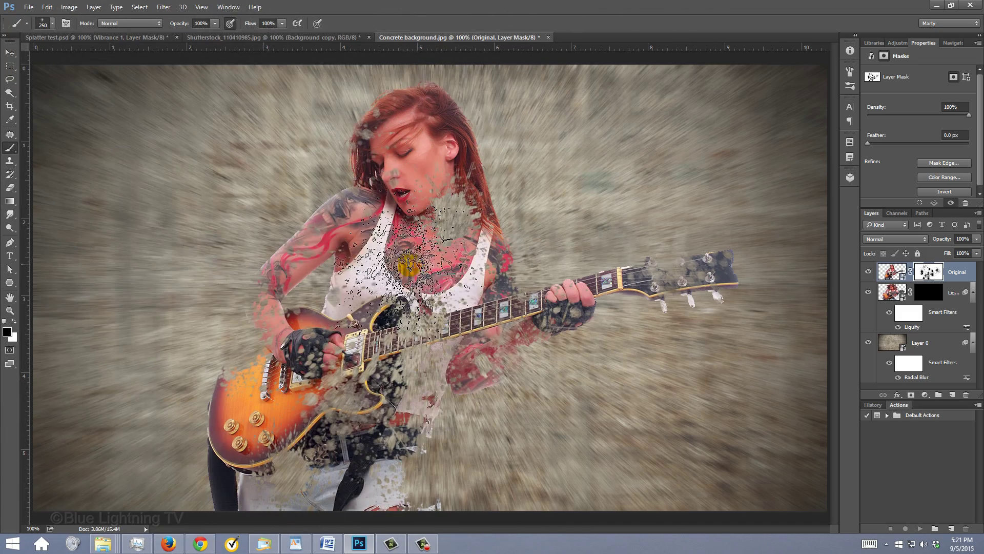
key(bracketleft)
key(bracketleft)
key(bracketleft)
key(bracketleft)
key(bracketleft)
key(bracketleft)
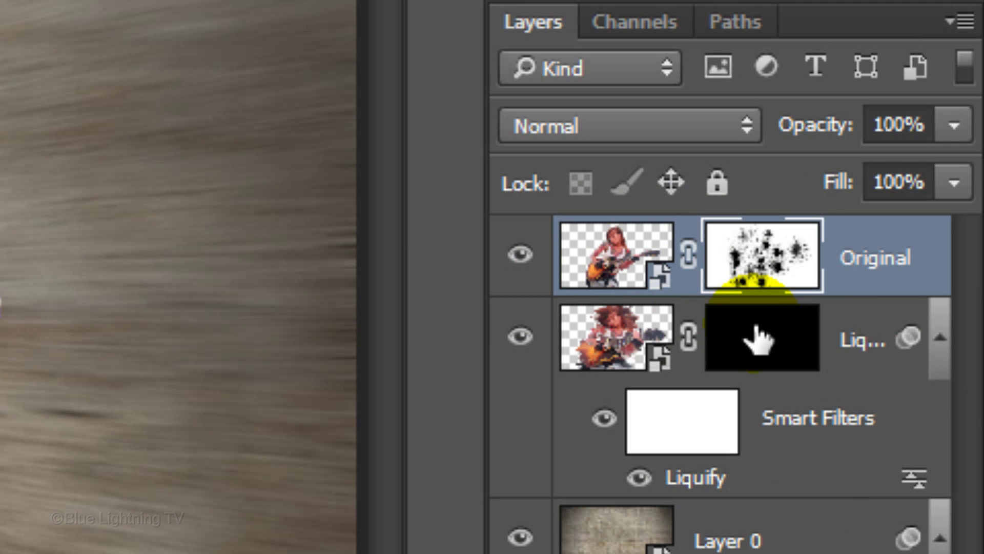
Target the Liquify layer's black mask thumbnail so white splatter reveals its fragments
click(767, 342)
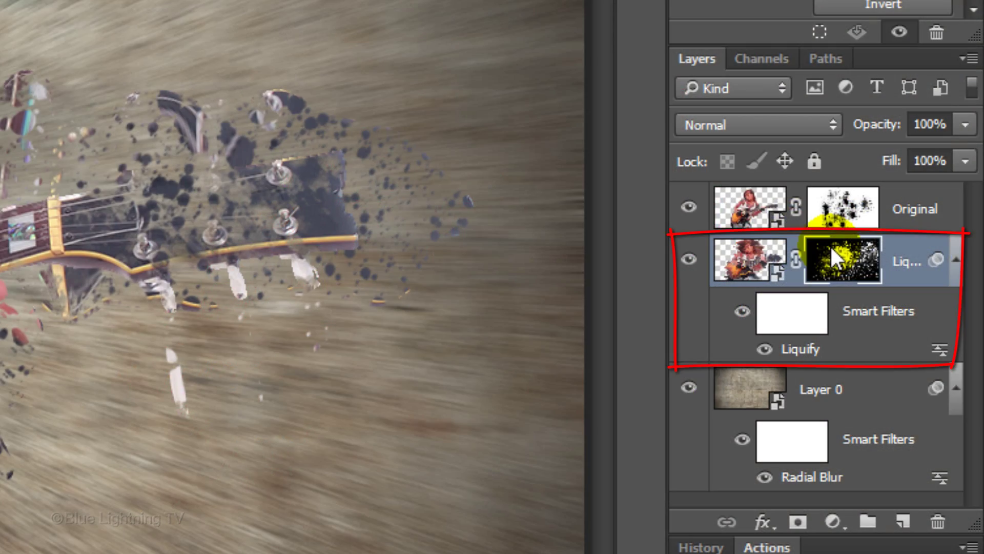
Duplicate the Liquify layer with Ctrl+J and add a Vibrance adjustment clipped to the copy
key(ctrl)
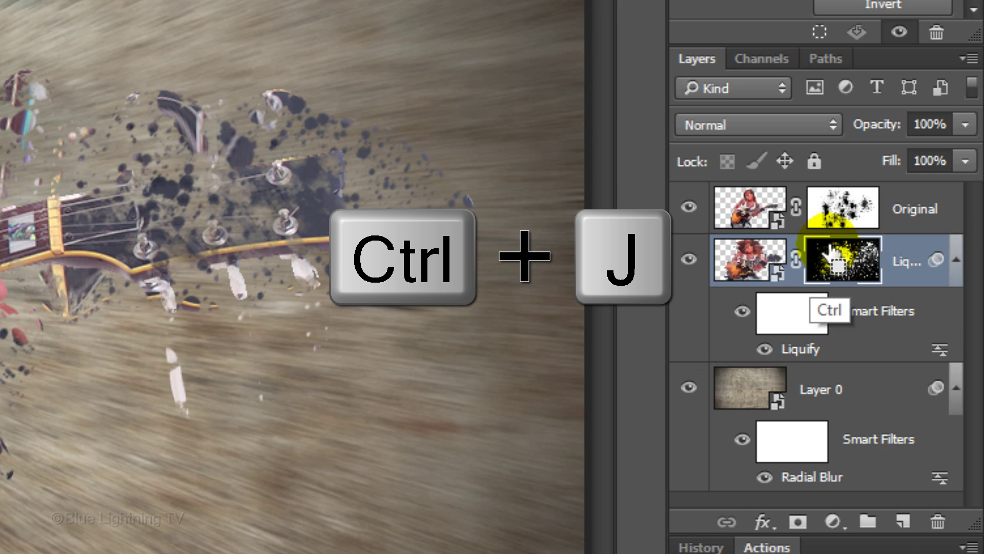
key(ctrl+j)
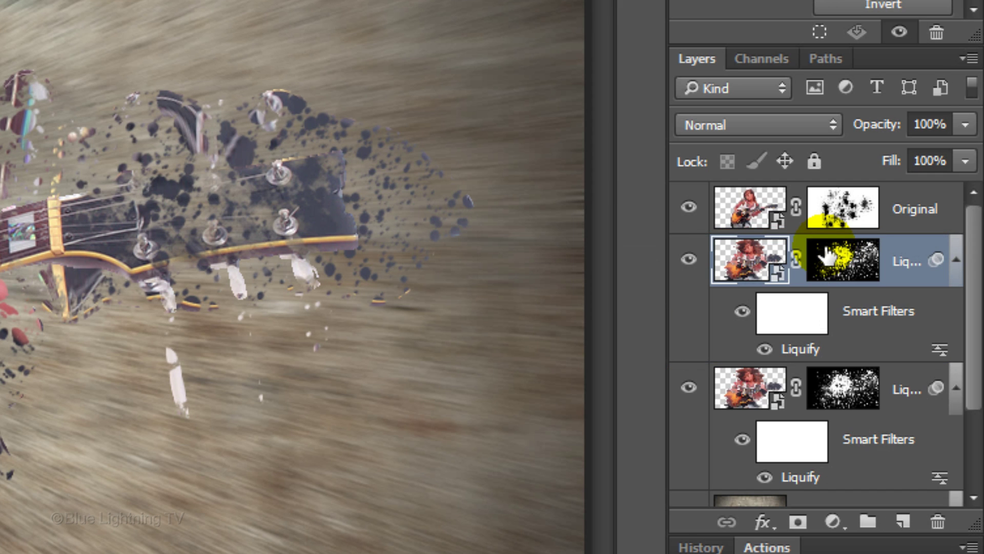
click(832, 523)
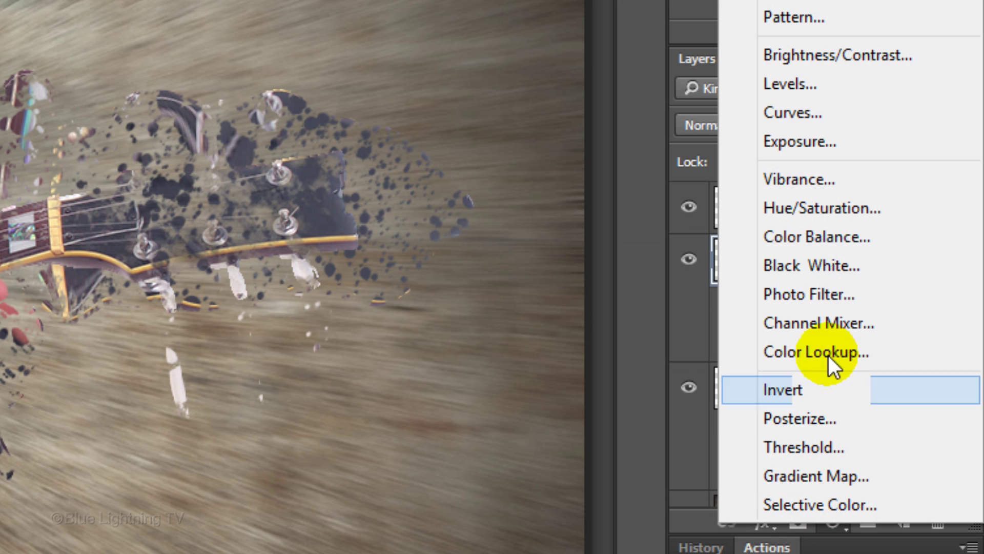
click(810, 182)
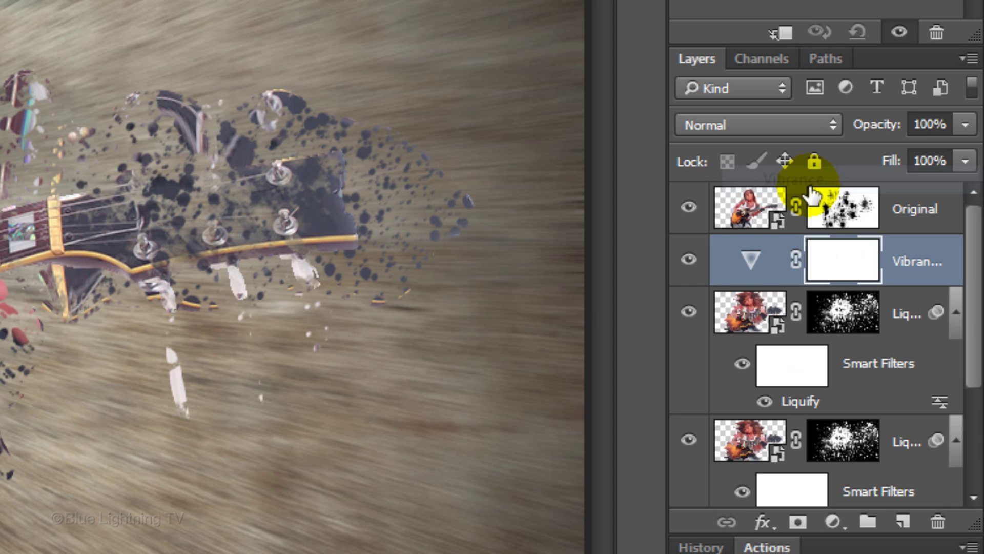
click(782, 34)
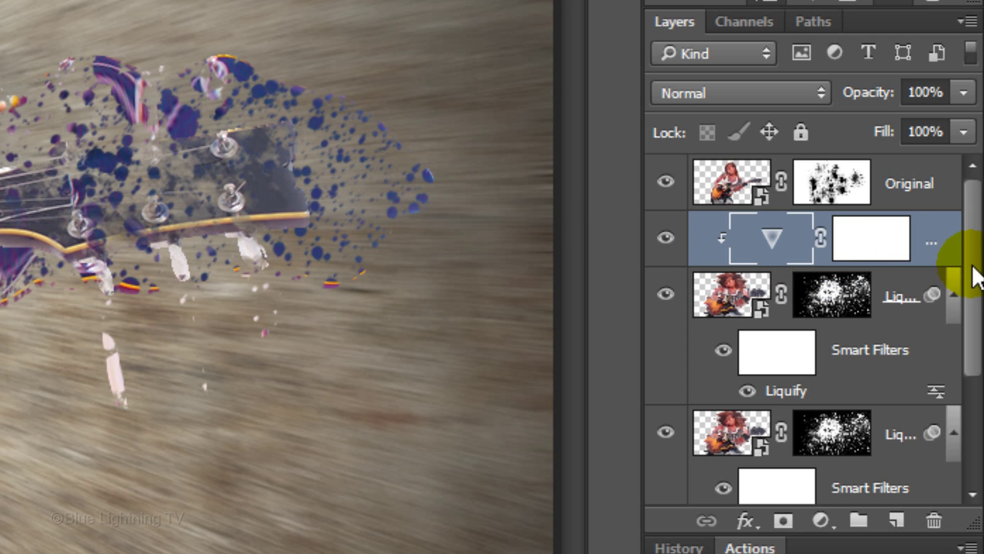
Select the blurred concrete Layer 0 and create an empty Layer 1 directly above it
drag(976, 277, 976, 451)
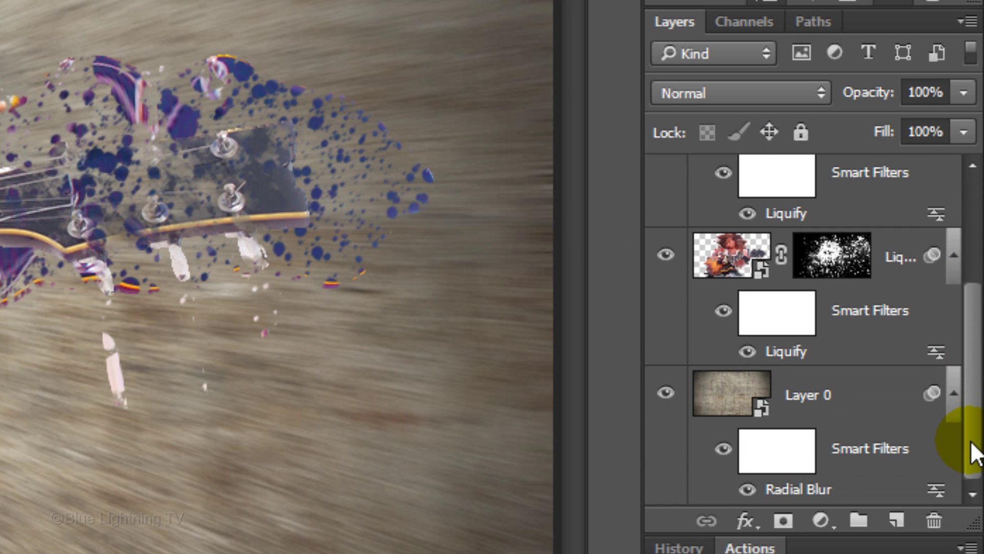
click(738, 405)
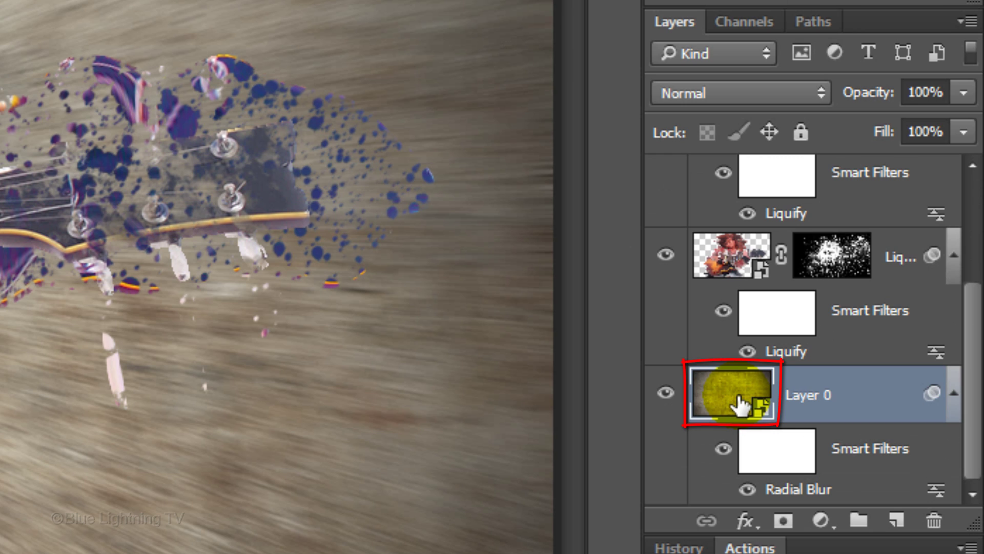
drag(738, 405, 898, 523)
click(898, 521)
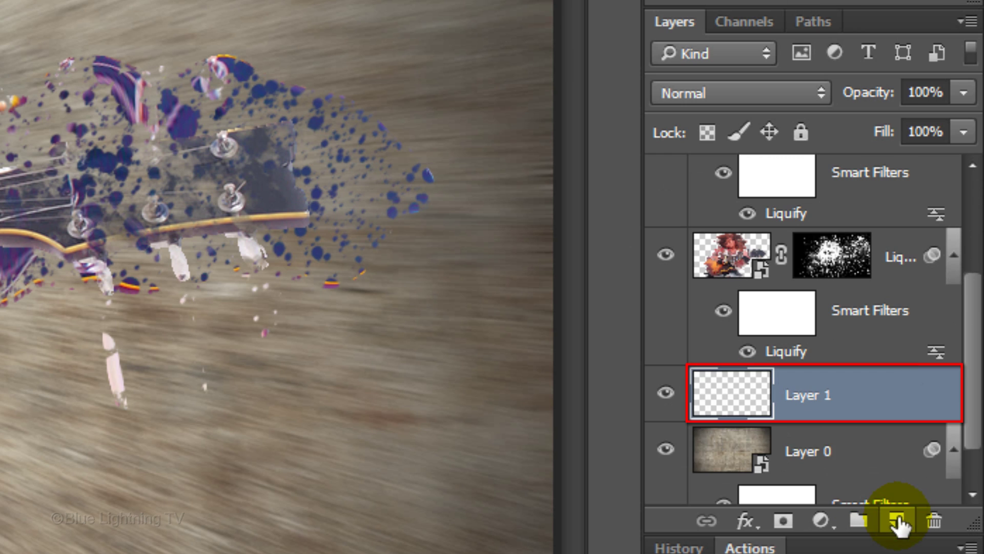